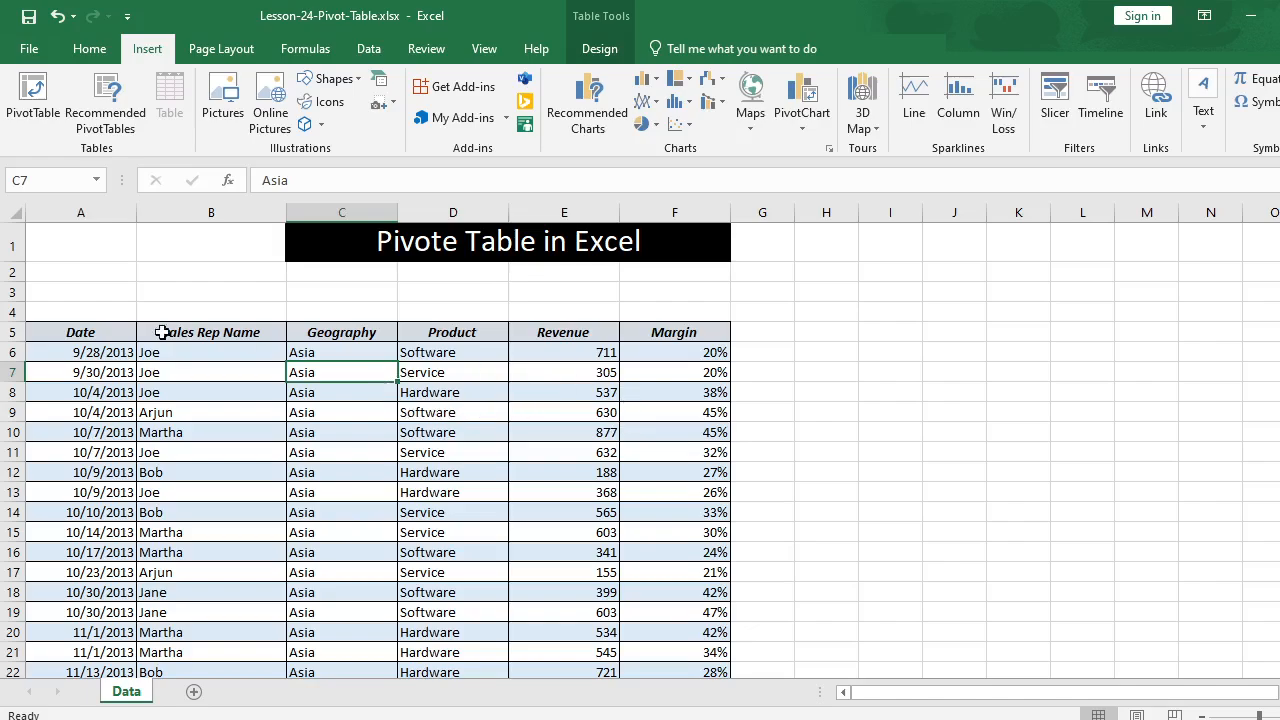
{"action": "left_click_drag", "start_coordinate": [100, 333], "coordinate": [700, 533]}
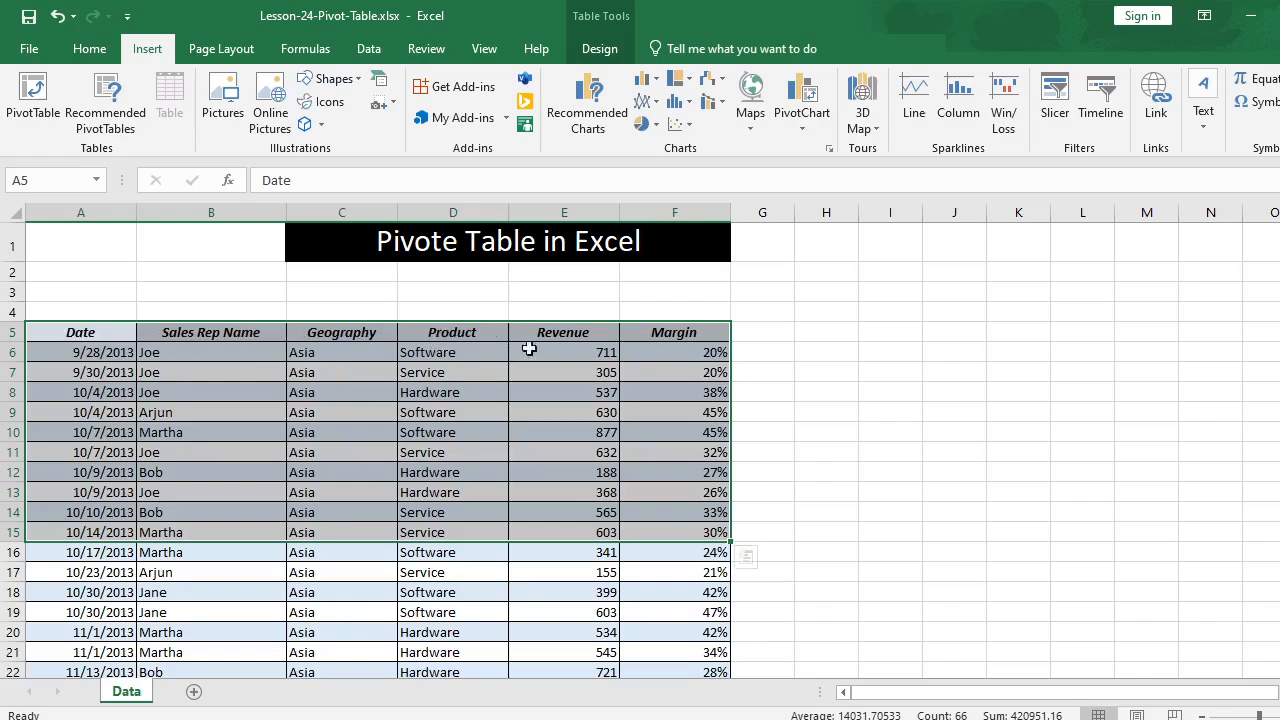
{"action": "left_click", "coordinate": [315, 398]}
{"action": "left_click_drag", "start_coordinate": [109, 331], "coordinate": [682, 334]}
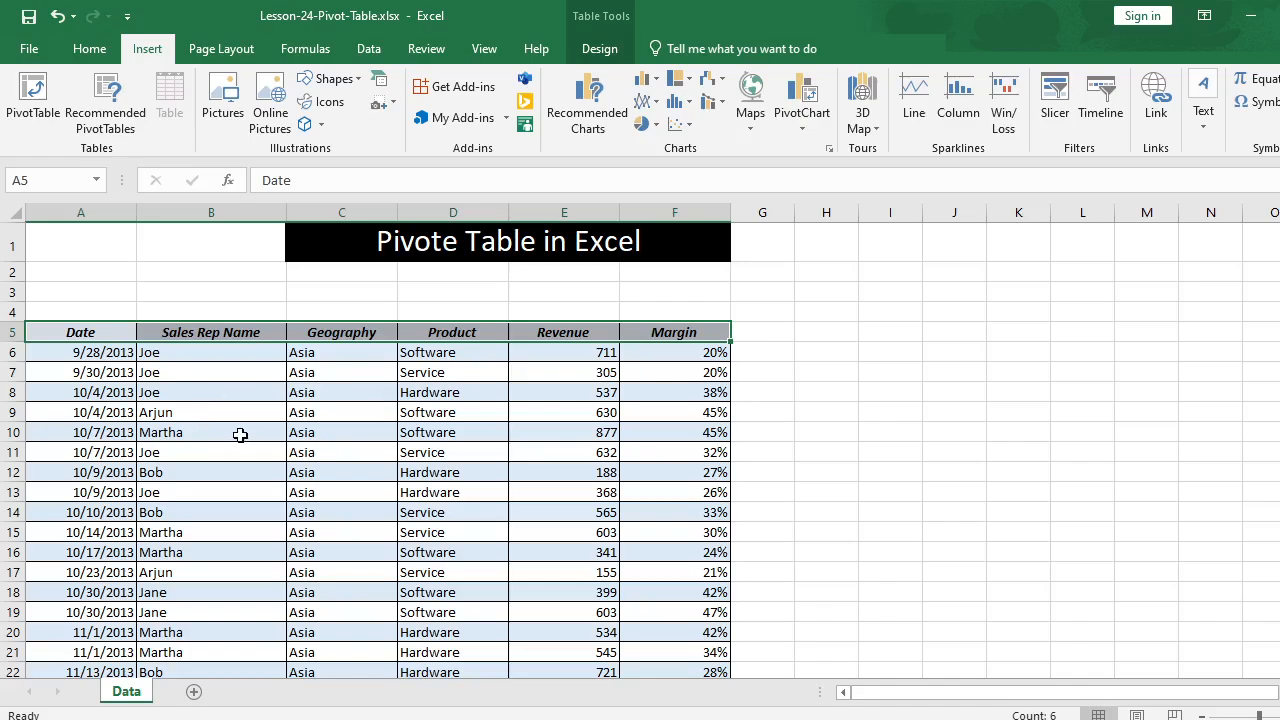
Create a PivotTable from Table1 on a new worksheet
{"action": "left_click", "coordinate": [249, 398]}
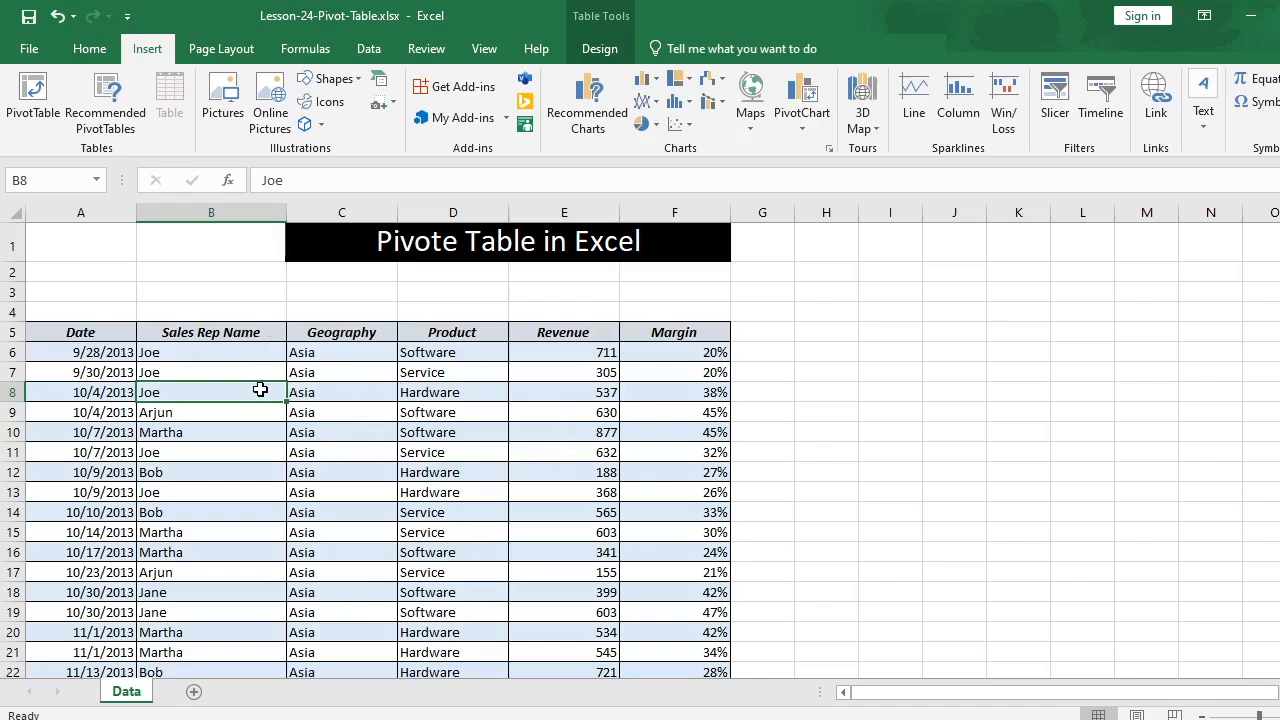
{"action": "left_click", "coordinate": [89, 49]}
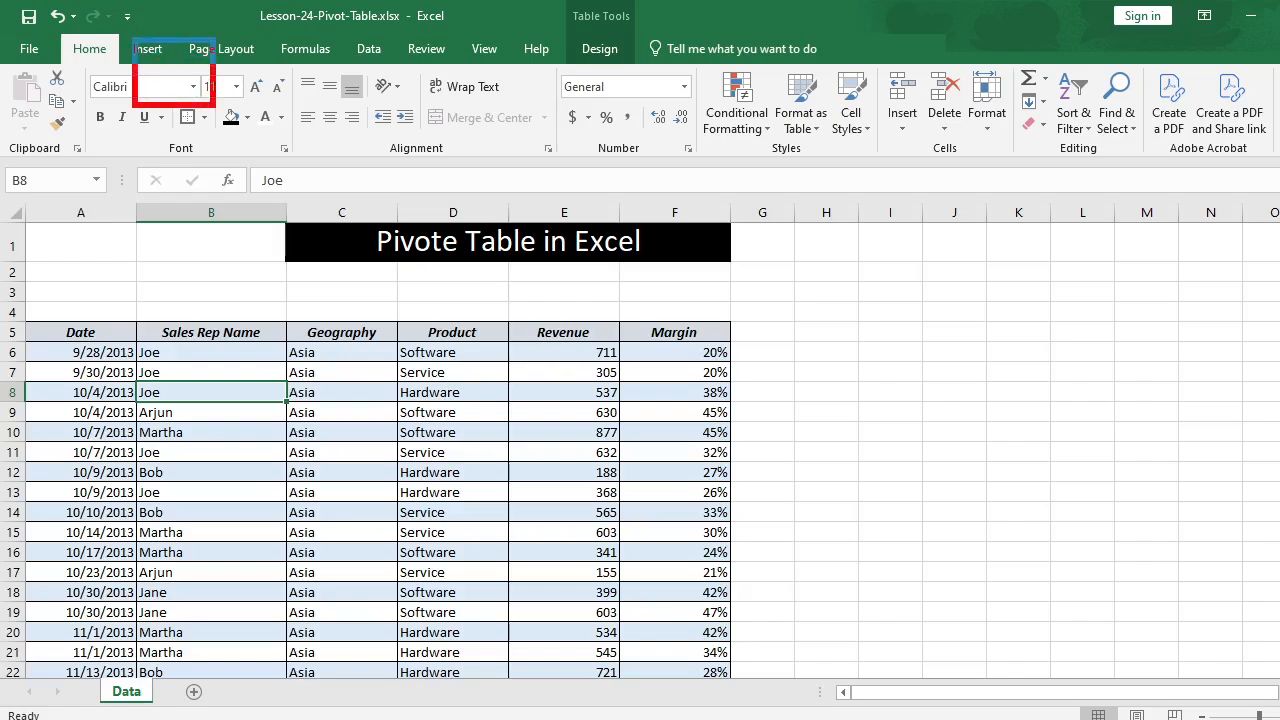
{"action": "left_click", "coordinate": [150, 50]}
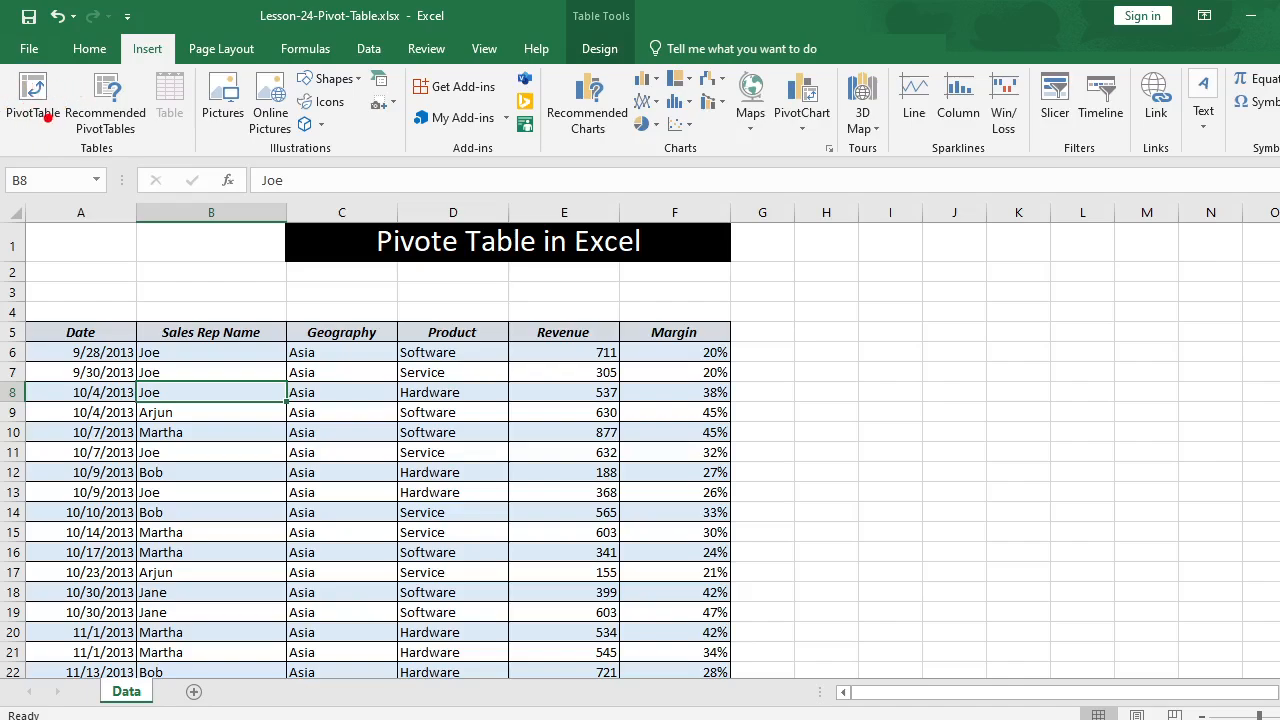
{"action": "left_click", "coordinate": [40, 113]}
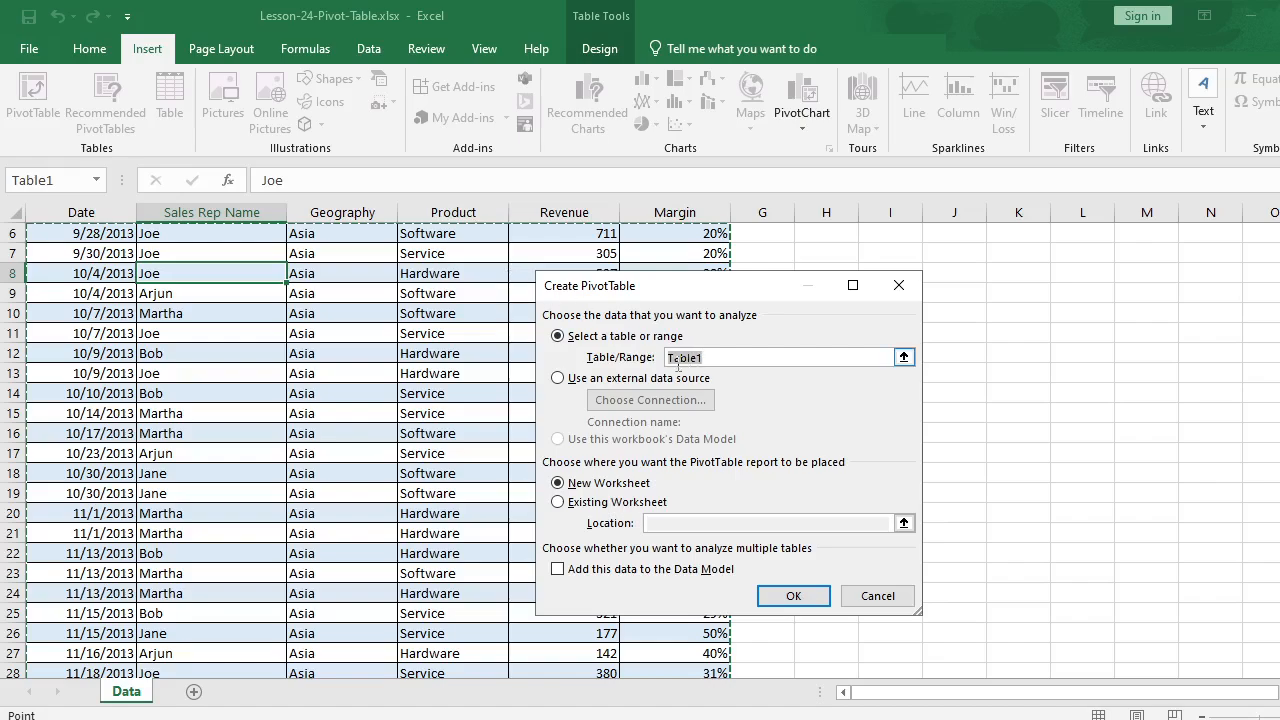
{"action": "left_click_drag", "start_coordinate": [680, 290], "coordinate": [602, 287]}
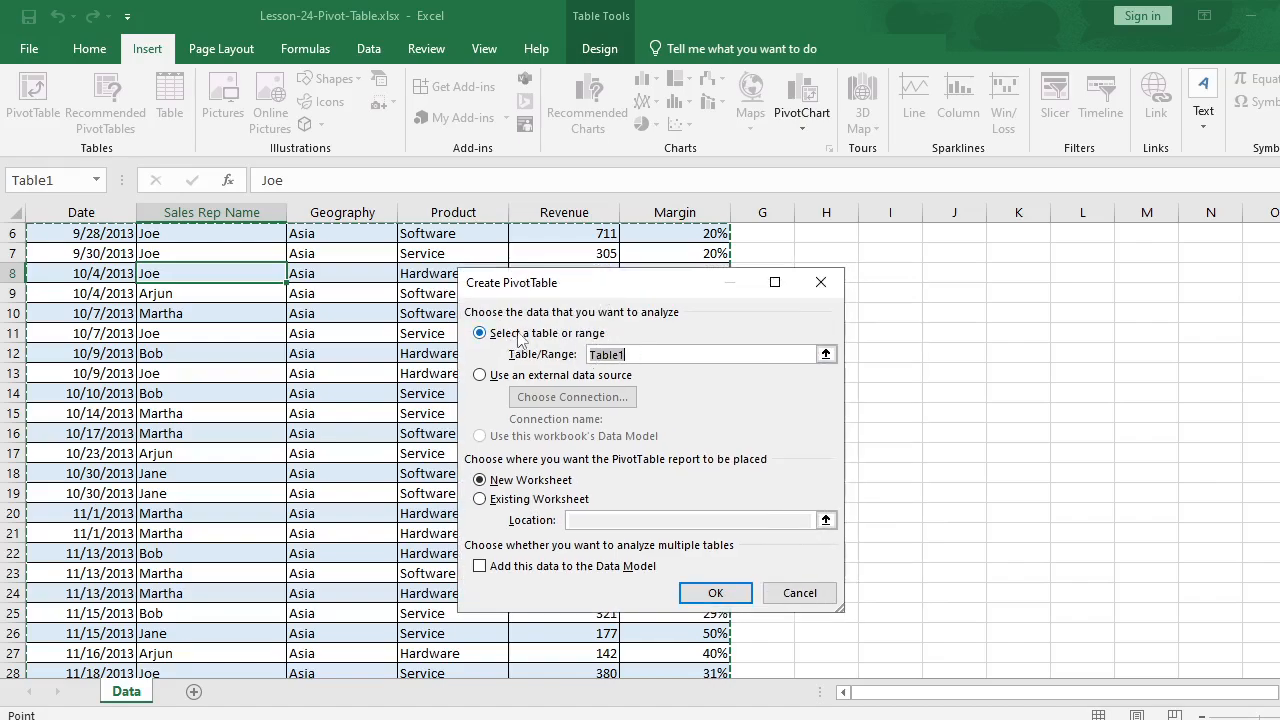
{"action": "left_click", "coordinate": [600, 354]}
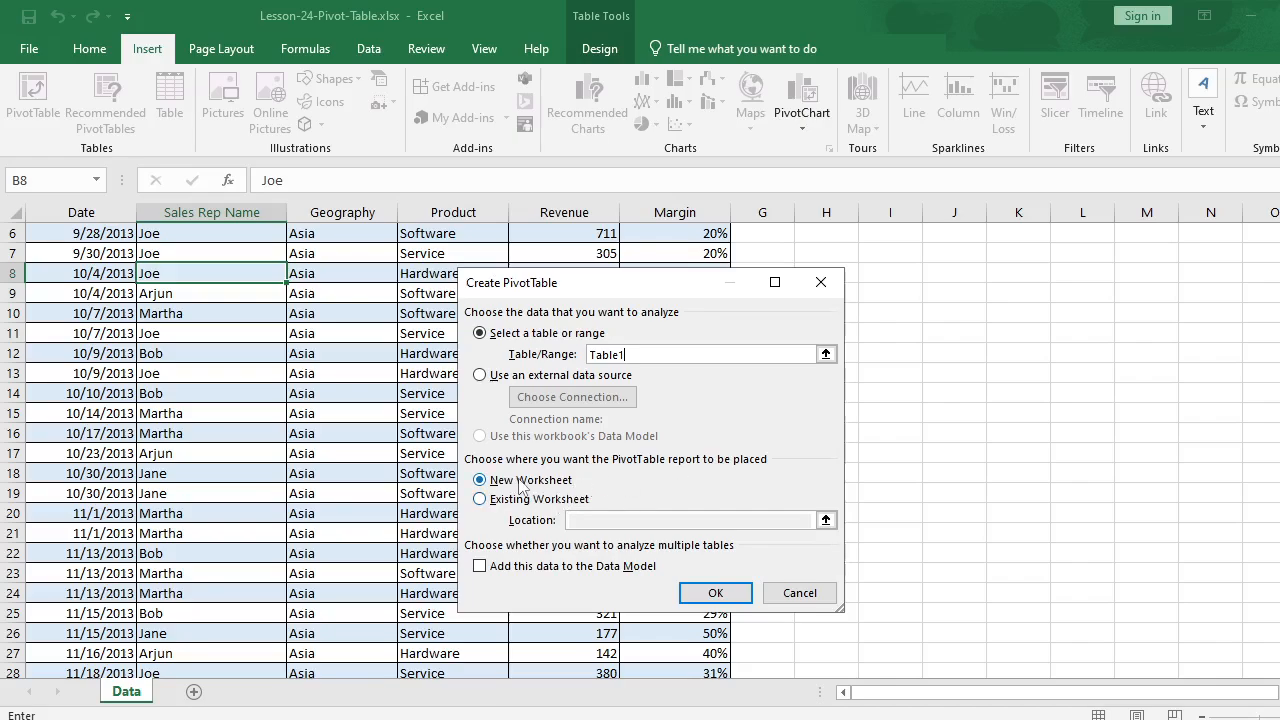
{"action": "left_click", "coordinate": [712, 594]}
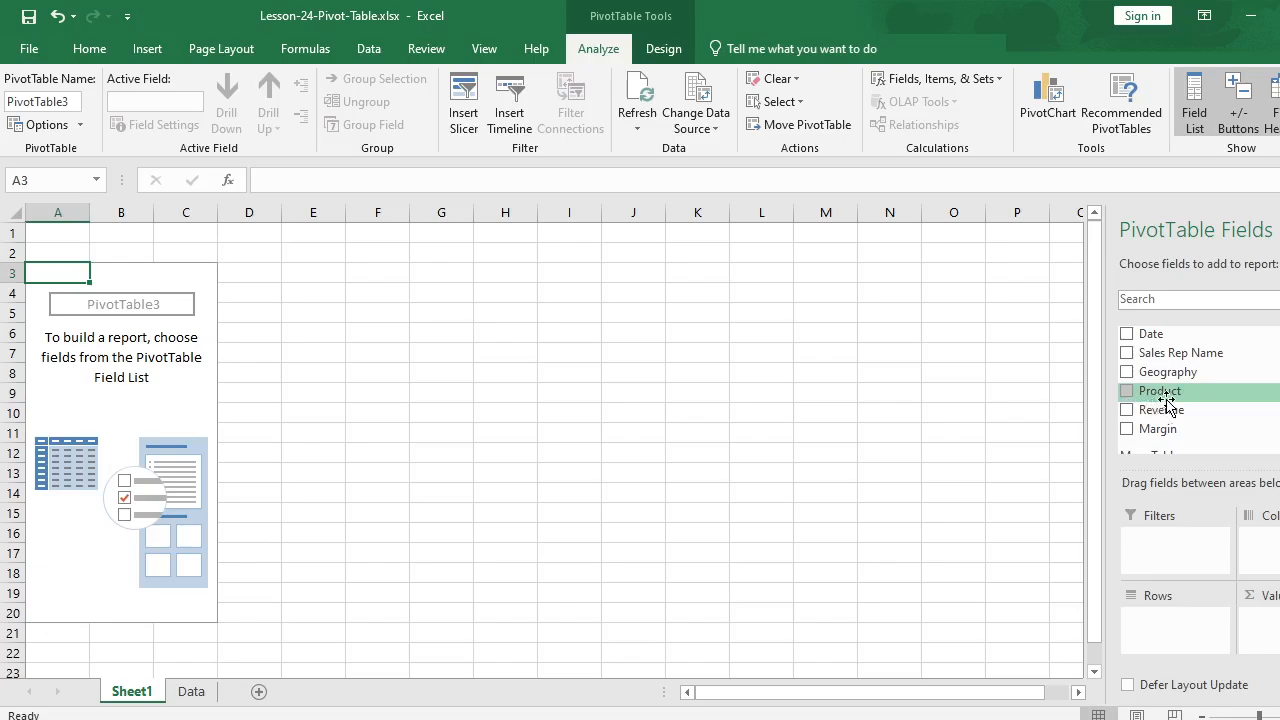
Build the pivot report with Product as the row field and the sum of Revenue as values
{"action": "left_click_drag", "start_coordinate": [1180, 393], "coordinate": [1163, 631]}
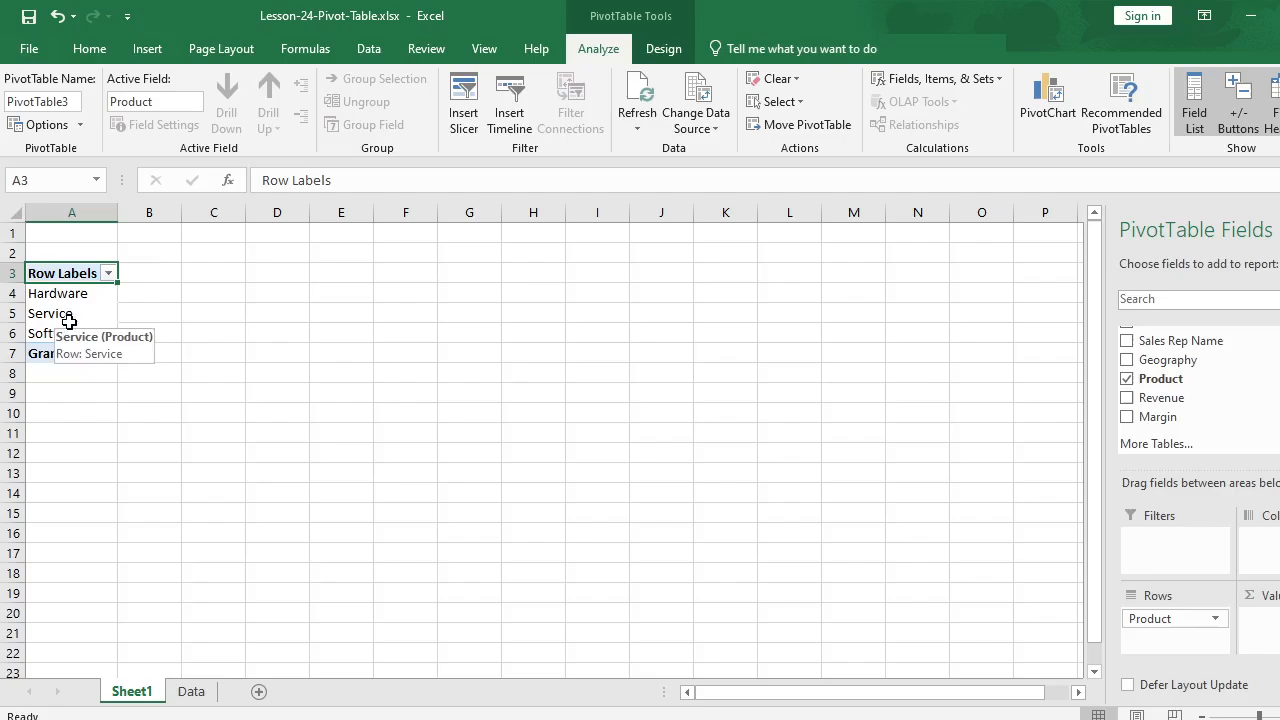
{"action": "left_click", "coordinate": [1127, 398]}
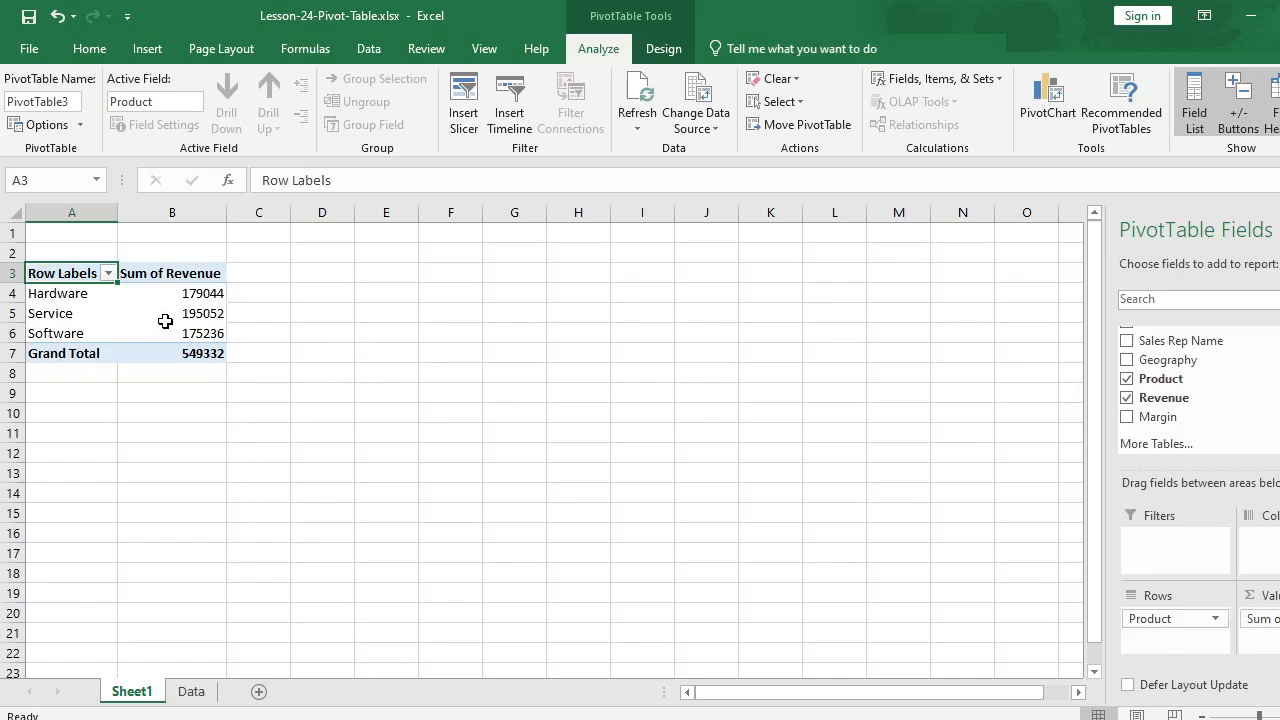
{"action": "left_click_drag", "start_coordinate": [180, 292], "coordinate": [149, 316]}
{"action": "left_click", "coordinate": [208, 378]}
{"action": "left_click", "coordinate": [63, 293]}
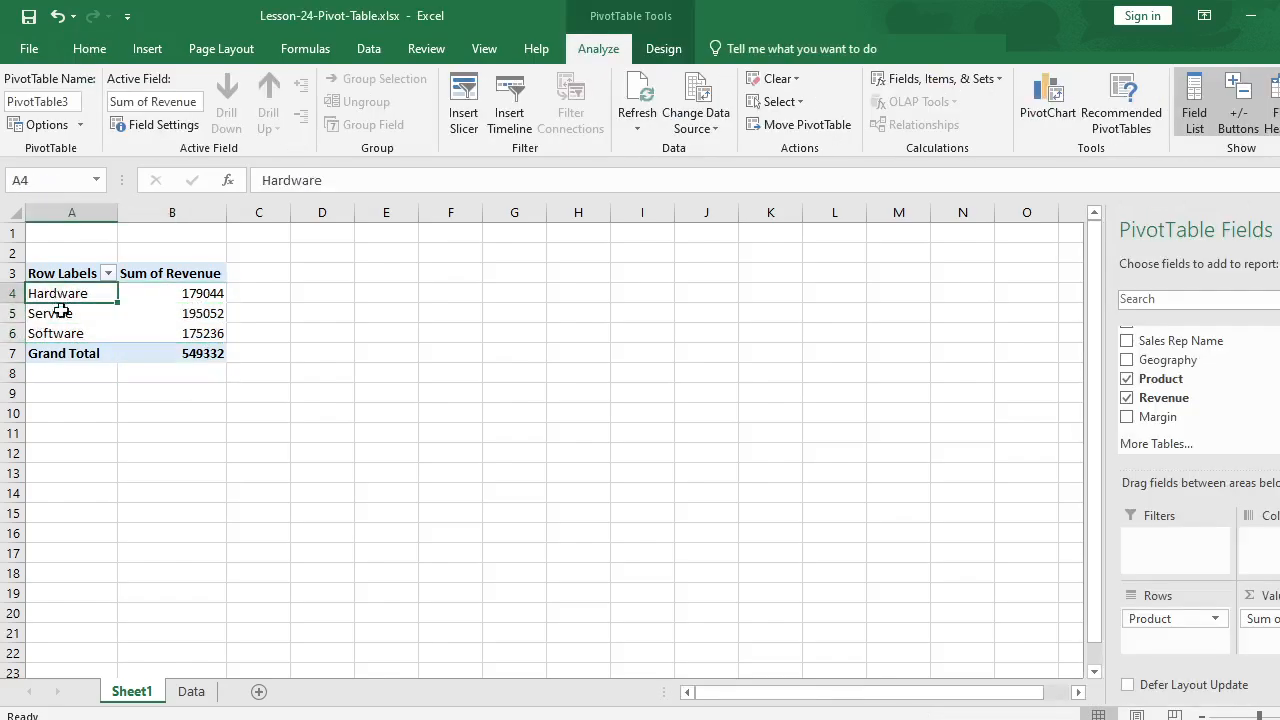
{"action": "left_click_drag", "start_coordinate": [62, 312], "coordinate": [91, 331]}
{"action": "left_click_drag", "start_coordinate": [171, 297], "coordinate": [217, 333]}
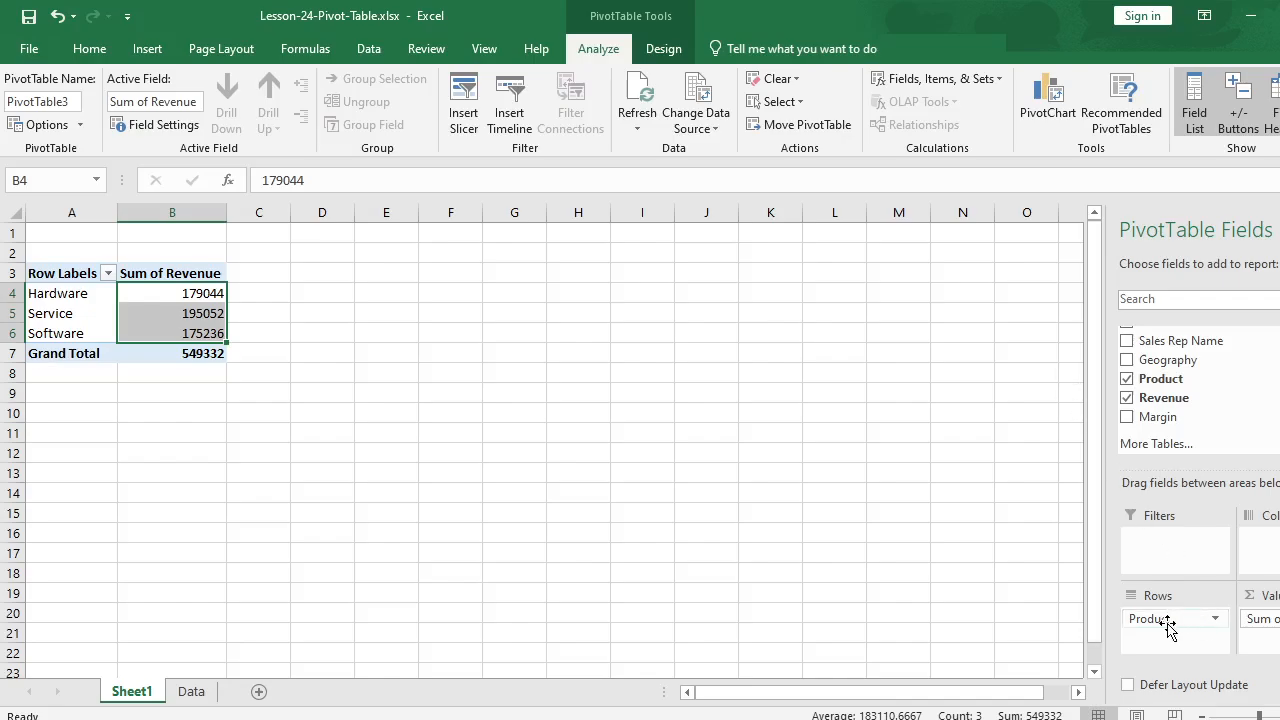
Move the Product field from rows to columns to lay out revenue by product horizontally
{"action": "left_click_drag", "start_coordinate": [1155, 620], "coordinate": [1262, 548]}
{"action": "left_click", "coordinate": [414, 431]}
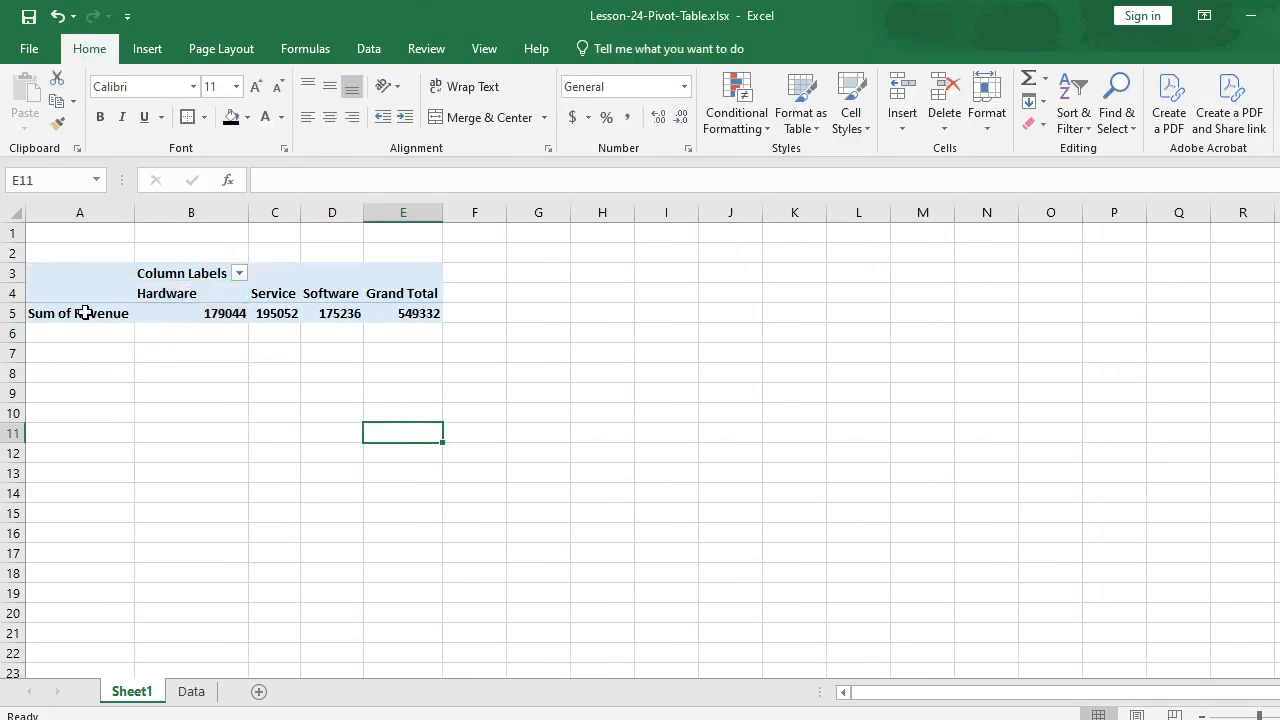
{"action": "left_click_drag", "start_coordinate": [95, 313], "coordinate": [407, 313]}
{"action": "left_click", "coordinate": [186, 349]}
{"action": "left_click_drag", "start_coordinate": [140, 313], "coordinate": [330, 314]}
{"action": "left_click", "coordinate": [326, 348]}
{"action": "left_click_drag", "start_coordinate": [192, 315], "coordinate": [322, 320]}
Return the Product field from columns to rows in the PivotTable
{"action": "left_click_drag", "start_coordinate": [1262, 538], "coordinate": [1180, 630]}
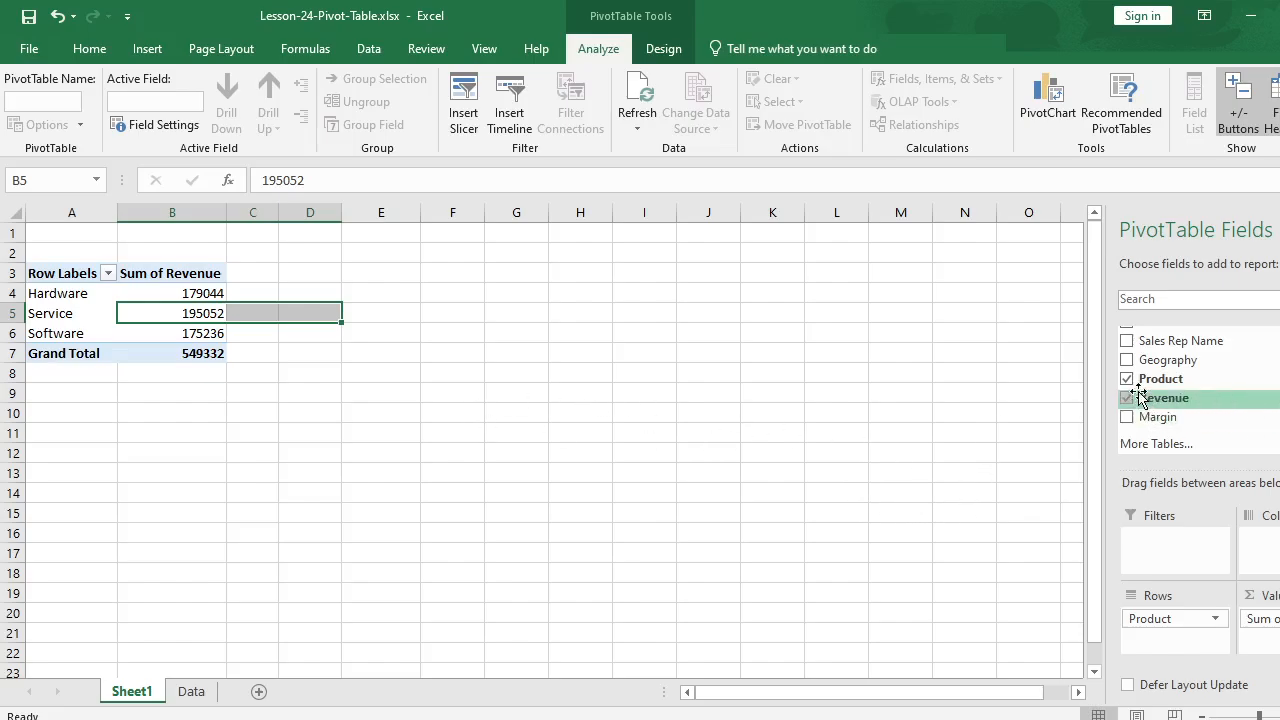
{"action": "left_click_drag", "start_coordinate": [1174, 621], "coordinate": [1174, 621]}
{"action": "left_click", "coordinate": [1174, 621]}
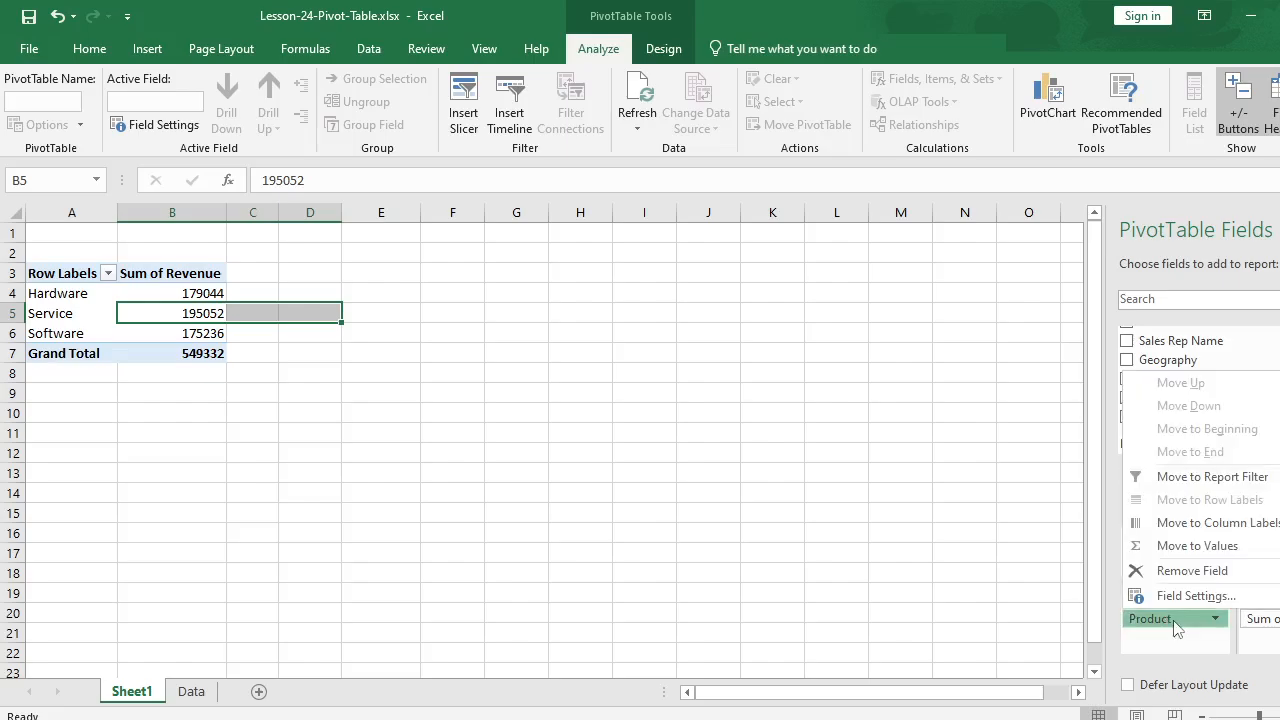
{"action": "left_click", "coordinate": [1276, 360]}
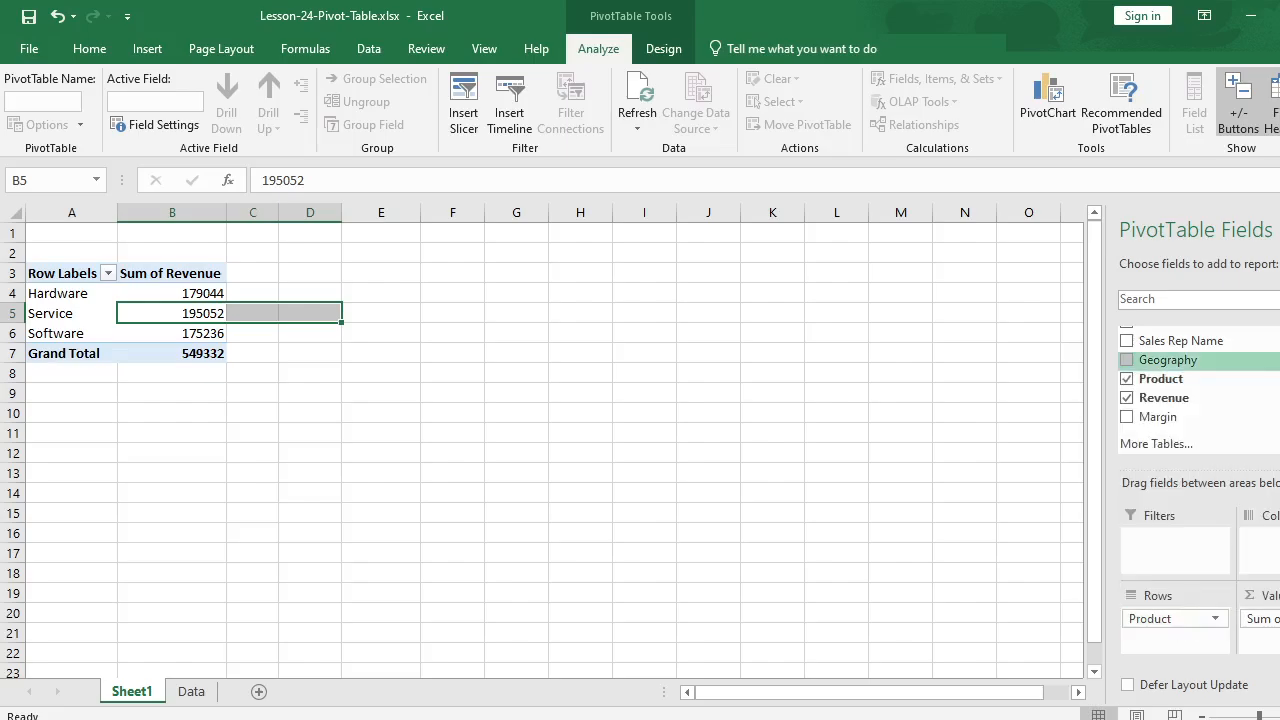
Replace Product with Sales Rep Name as the row field and widen the Sum of Revenue column
{"action": "left_click", "coordinate": [1127, 380]}
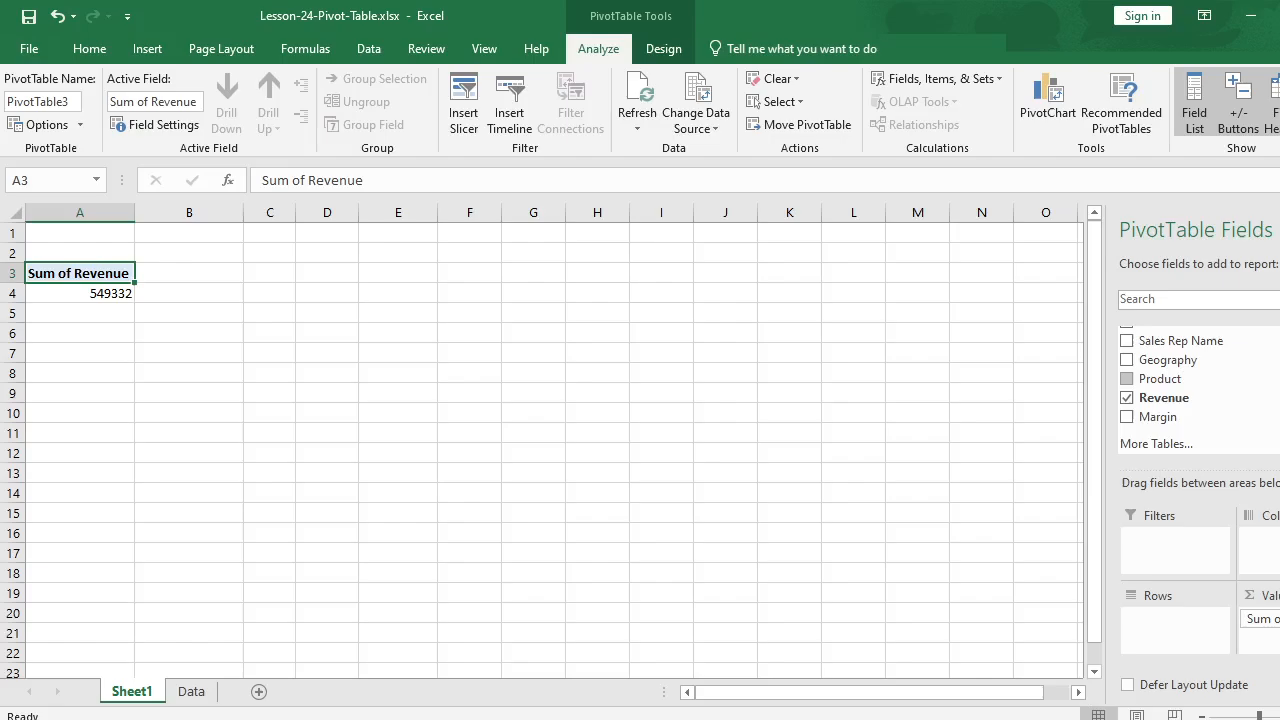
{"action": "scroll", "coordinate": [1190, 385], "scroll_direction": "up", "scroll_amount": 1}
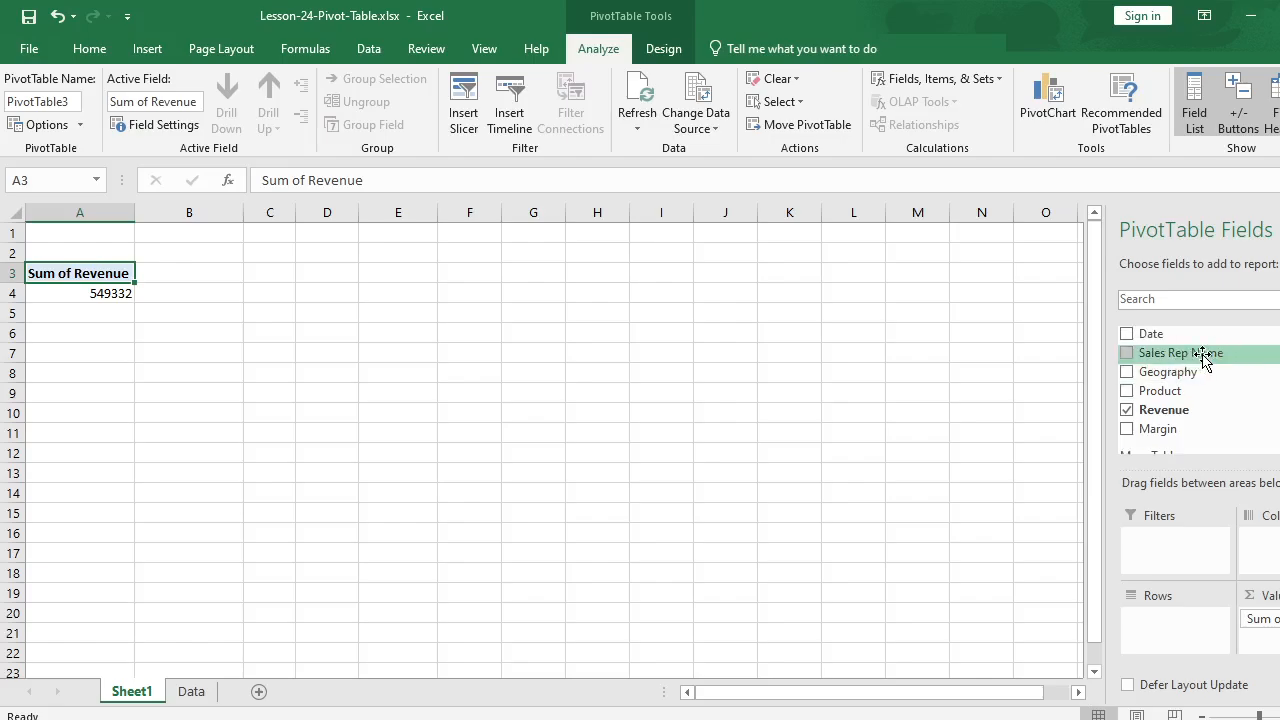
{"action": "left_click", "coordinate": [1127, 353]}
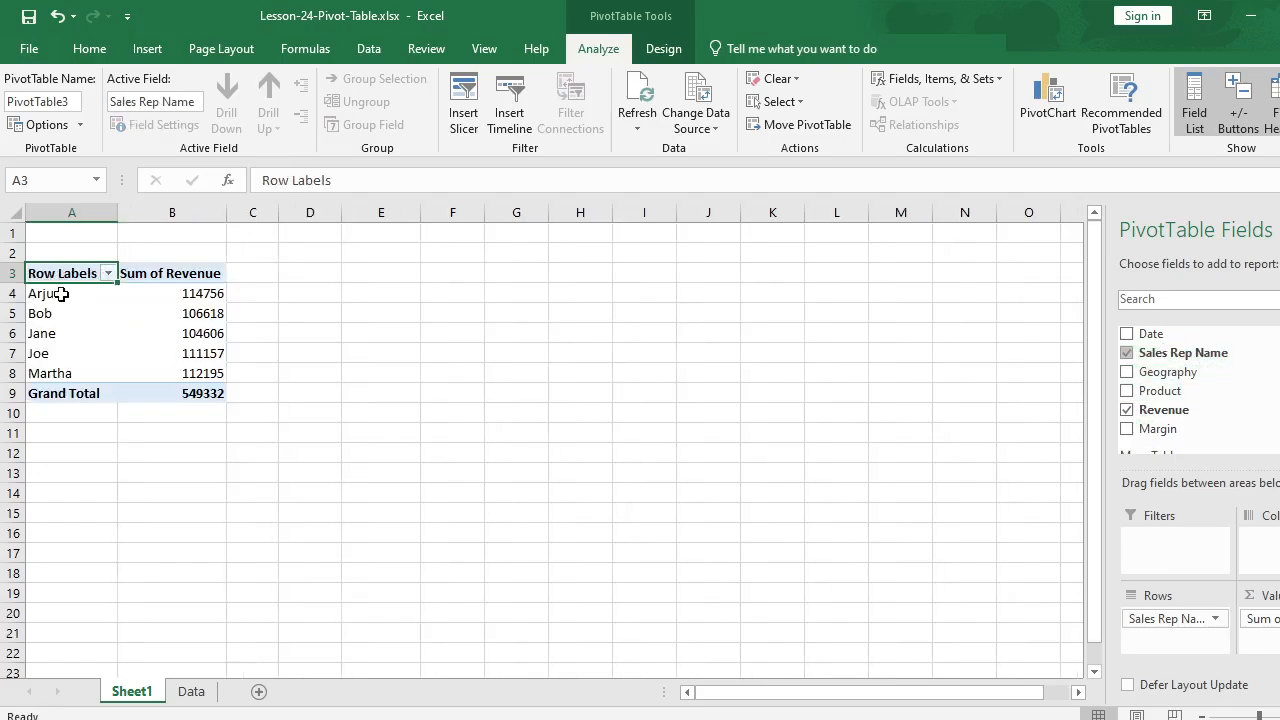
{"action": "left_click_drag", "start_coordinate": [60, 294], "coordinate": [57, 372]}
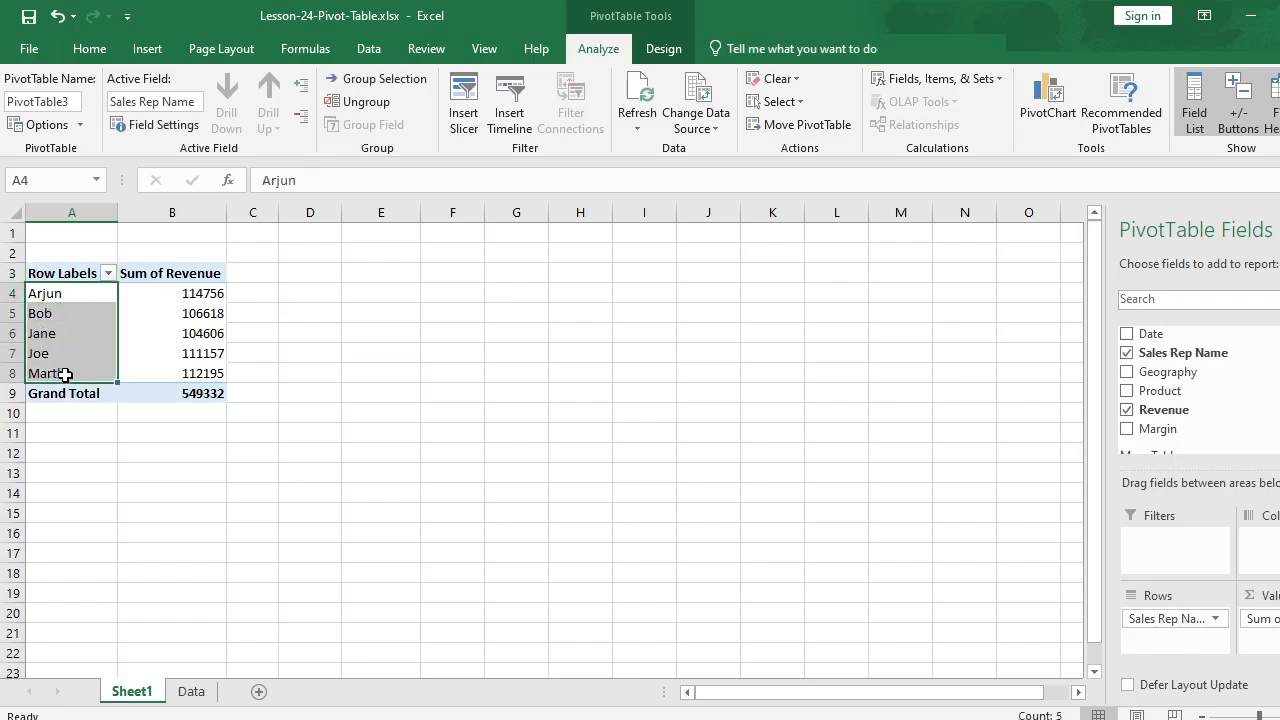
{"action": "left_click_drag", "start_coordinate": [190, 294], "coordinate": [187, 374]}
{"action": "left_click_drag", "start_coordinate": [226, 212], "coordinate": [253, 212]}
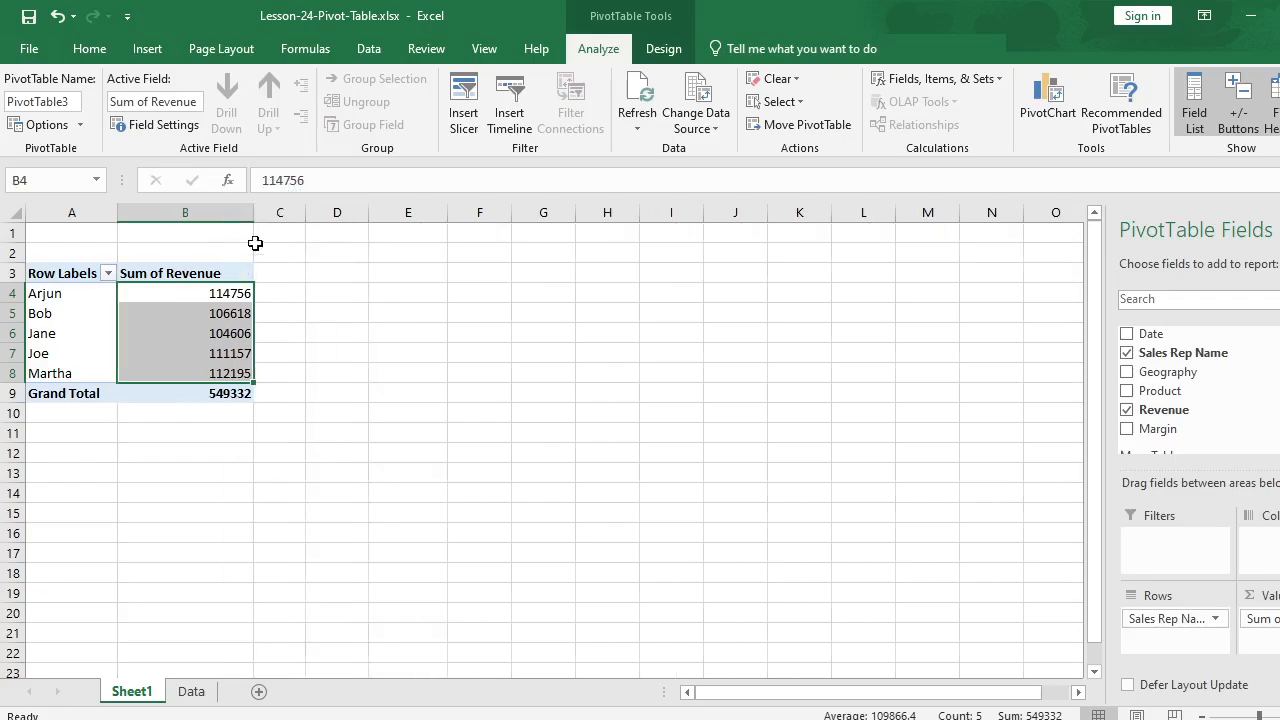
Sort the sales reps by Sum of Revenue from largest to smallest
{"action": "left_click", "coordinate": [218, 293]}
{"action": "right_click", "coordinate": [219, 294]}
{"action": "mouse_move", "coordinate": [321, 406]}
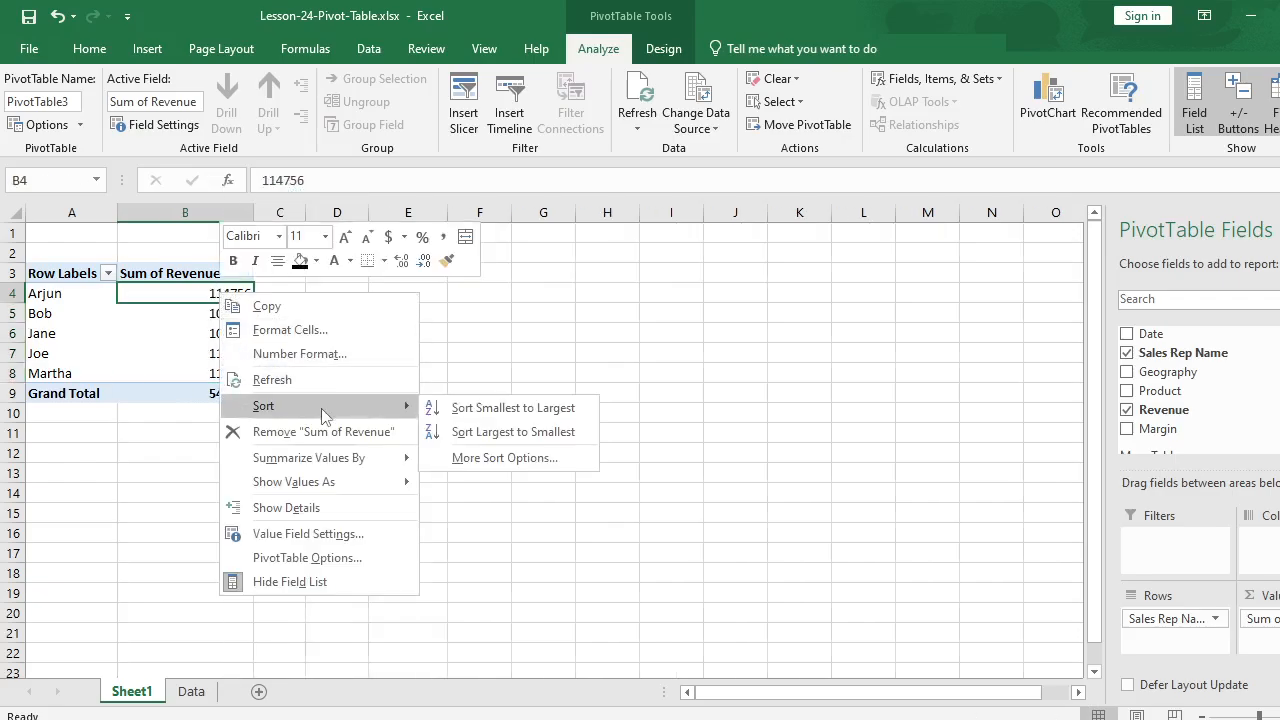
{"action": "left_click", "coordinate": [475, 432]}
Sort the sales reps by Sum of Revenue from smallest to largest and widen the revenue column
{"action": "right_click", "coordinate": [170, 294]}
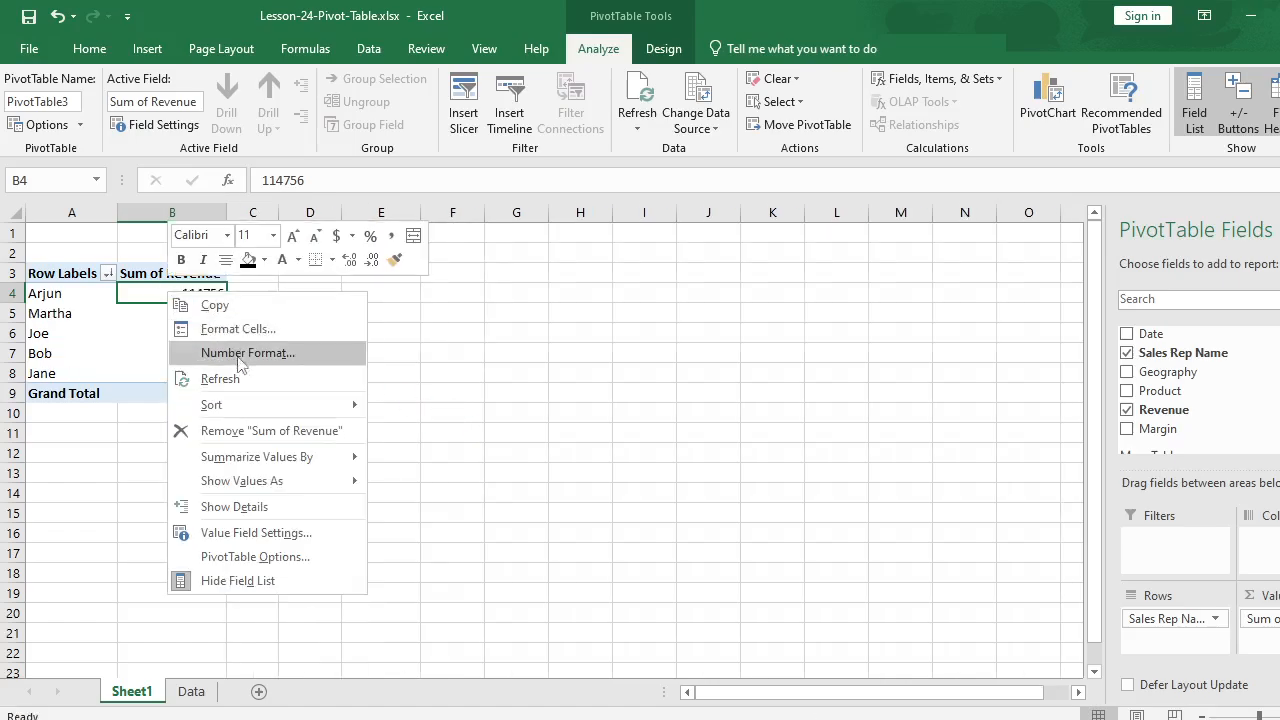
{"action": "mouse_move", "coordinate": [248, 405]}
{"action": "left_click", "coordinate": [422, 410]}
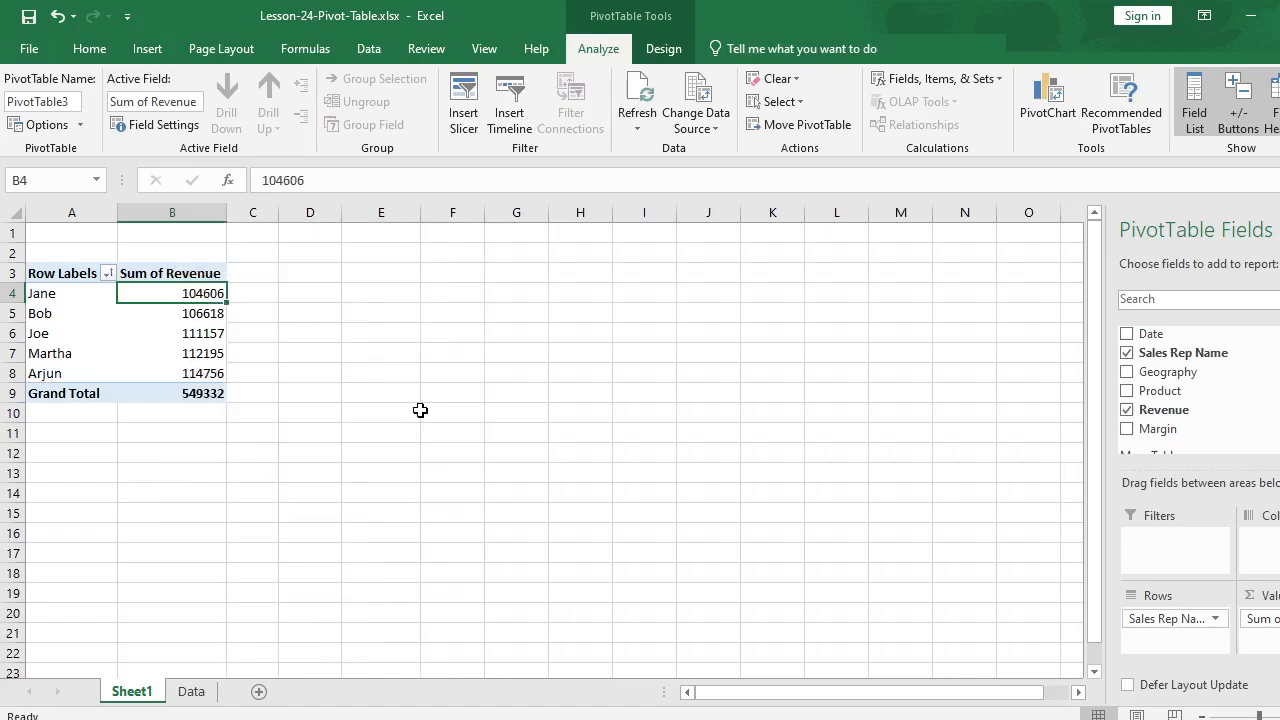
{"action": "left_click_drag", "start_coordinate": [152, 374], "coordinate": [48, 374]}
{"action": "left_click_drag", "start_coordinate": [226, 212], "coordinate": [278, 212]}
{"action": "left_click", "coordinate": [212, 330]}
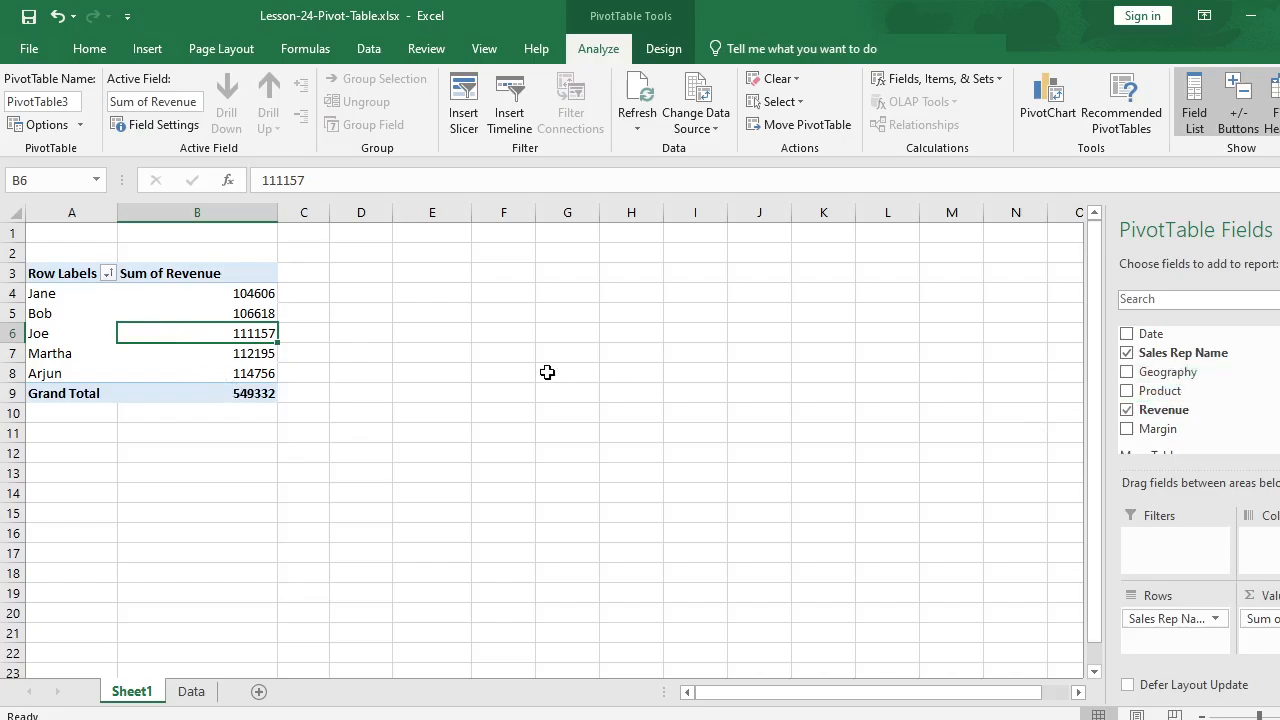
Add Geography as a report filter and filter the PivotTable to Asia
{"action": "left_click_drag", "start_coordinate": [1208, 371], "coordinate": [1181, 545]}
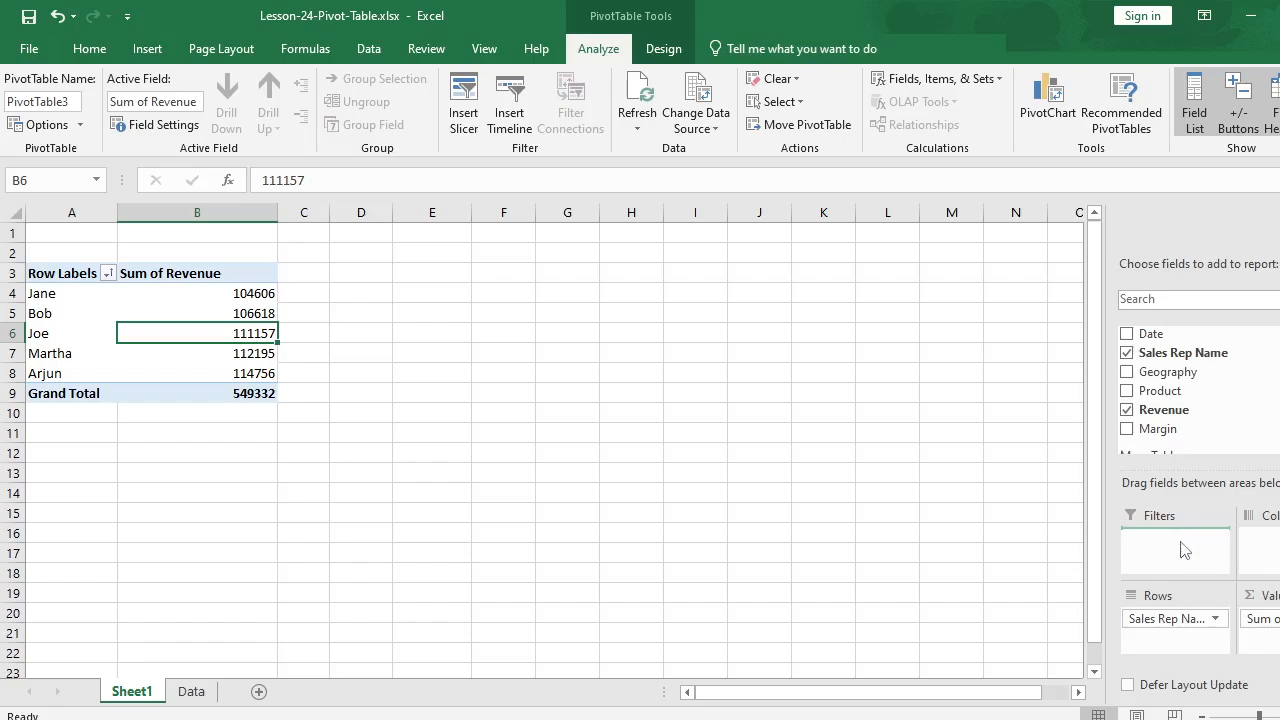
{"action": "left_click", "coordinate": [217, 234]}
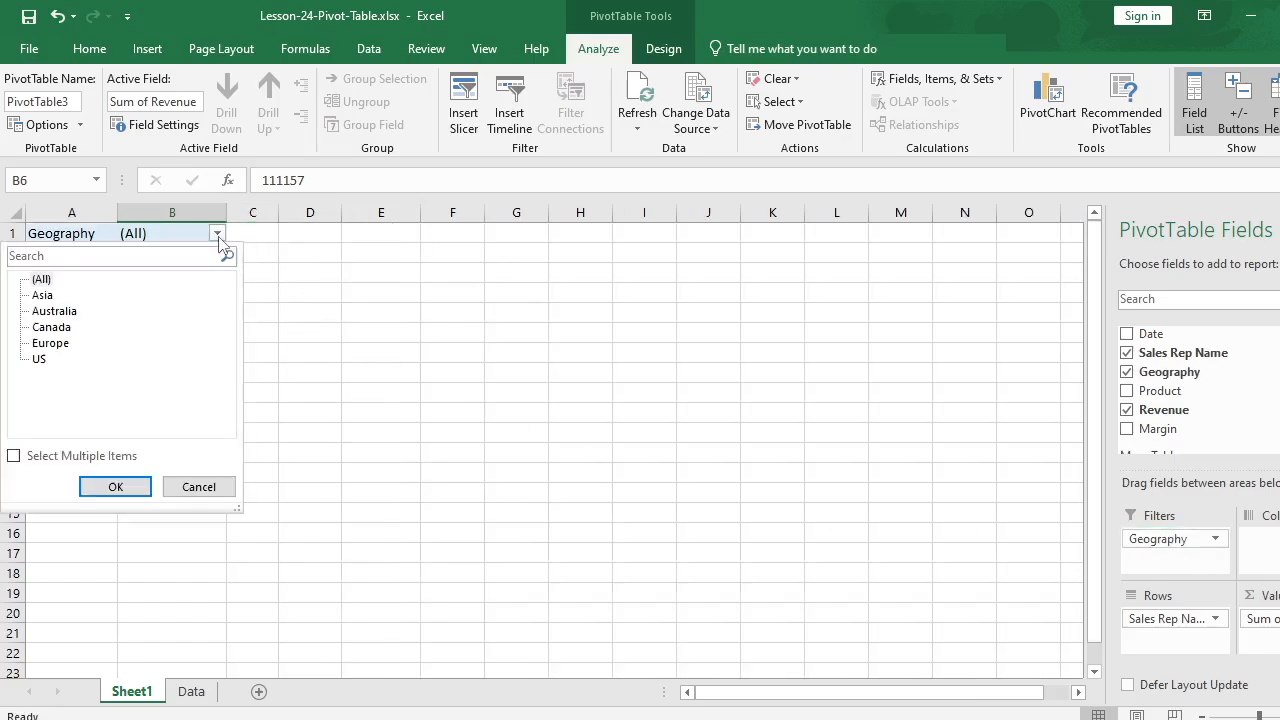
{"action": "left_click", "coordinate": [43, 296]}
{"action": "left_click", "coordinate": [115, 487]}
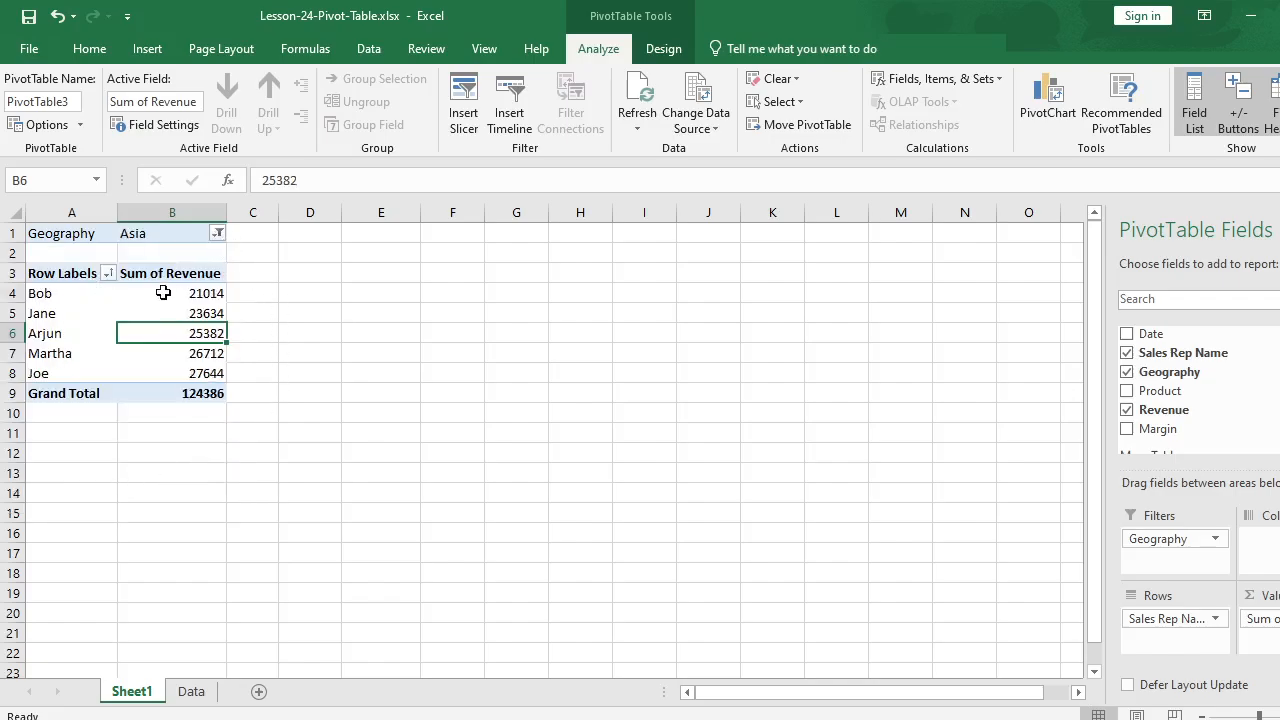
{"action": "left_click_drag", "start_coordinate": [163, 292], "coordinate": [34, 374]}
{"action": "left_click", "coordinate": [63, 295]}
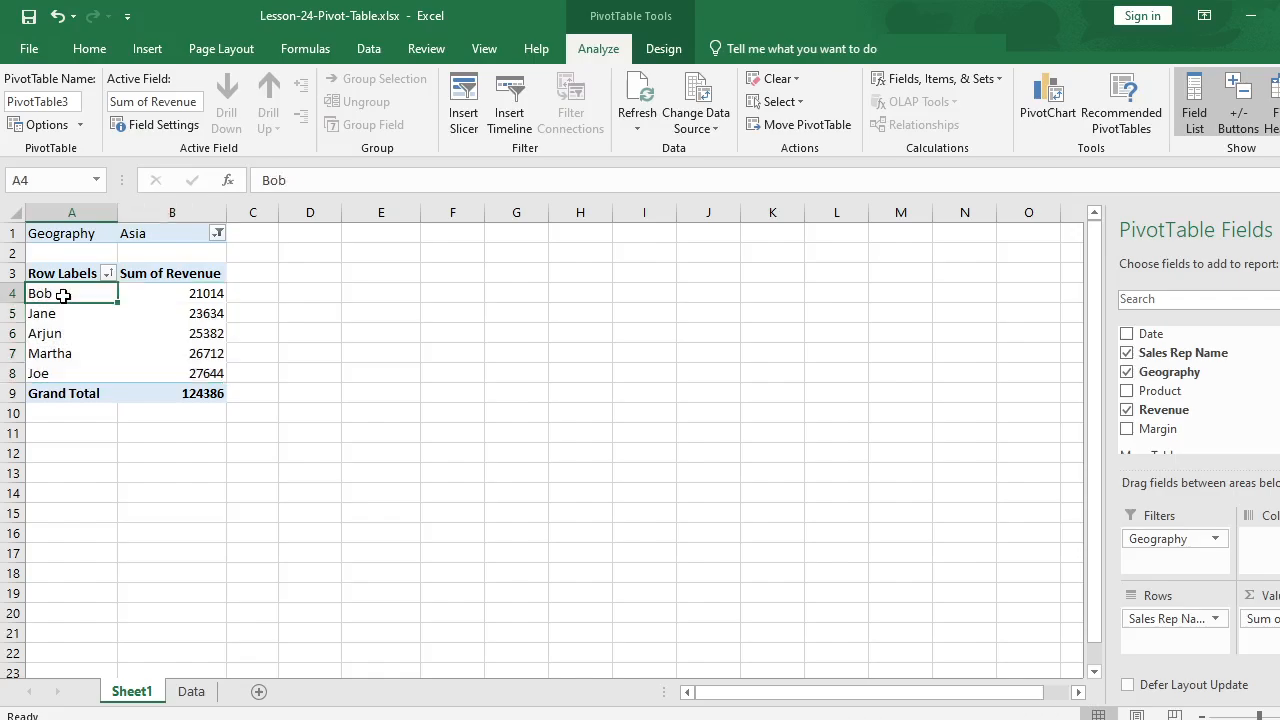
{"action": "left_click_drag", "start_coordinate": [168, 296], "coordinate": [8, 292]}
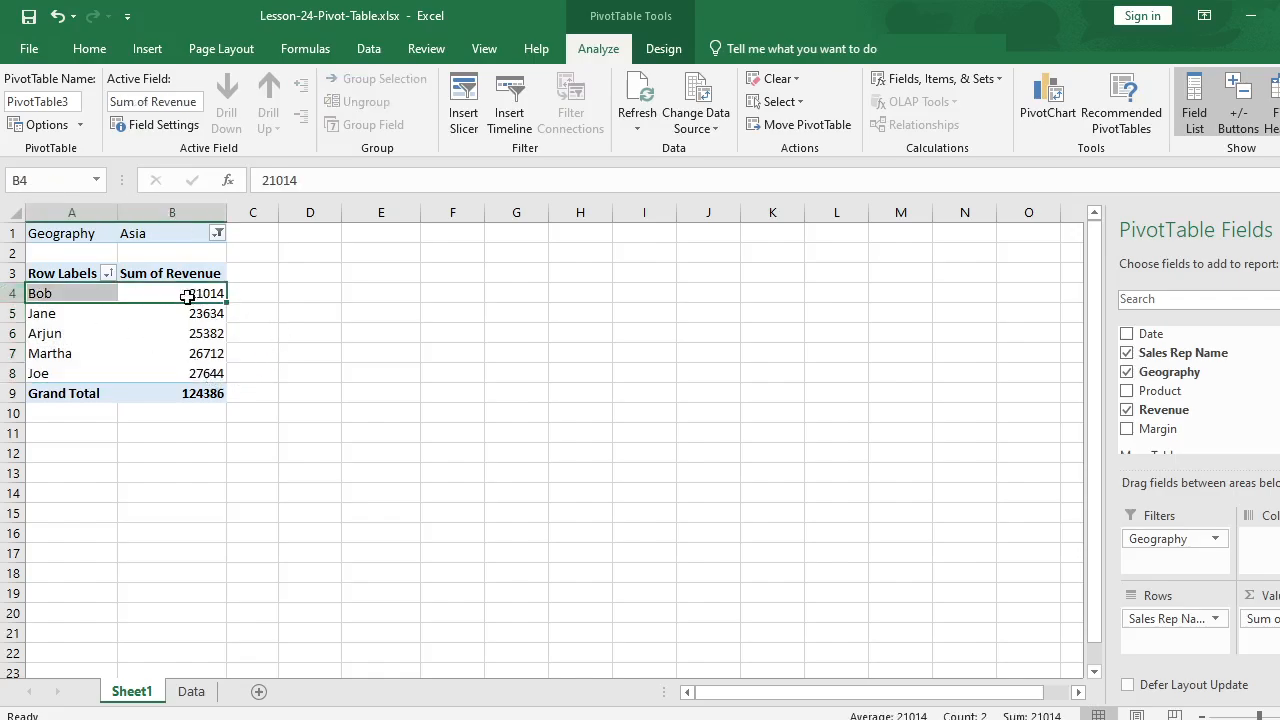
{"action": "left_click_drag", "start_coordinate": [187, 296], "coordinate": [46, 288]}
Change the Geography report filter to Australia
{"action": "left_click_drag", "start_coordinate": [231, 221], "coordinate": [250, 216]}
{"action": "left_click", "coordinate": [241, 233]}
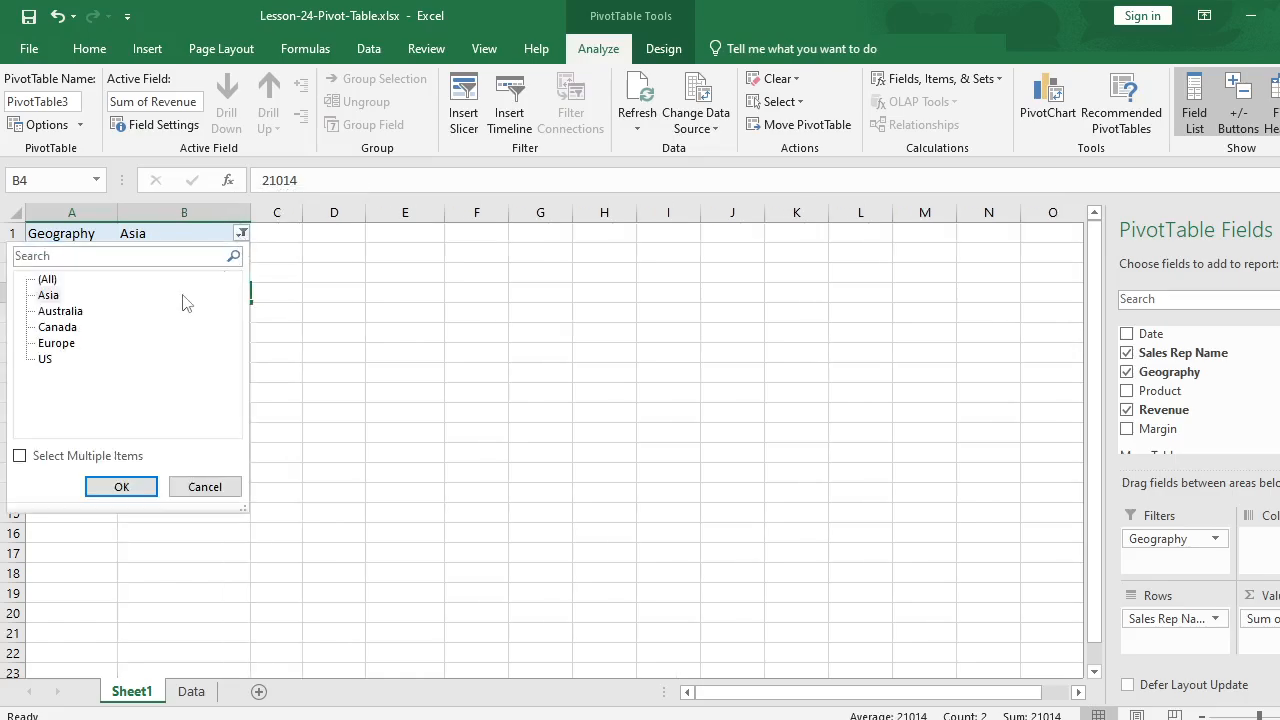
{"action": "left_click", "coordinate": [60, 311]}
{"action": "left_click", "coordinate": [121, 486]}
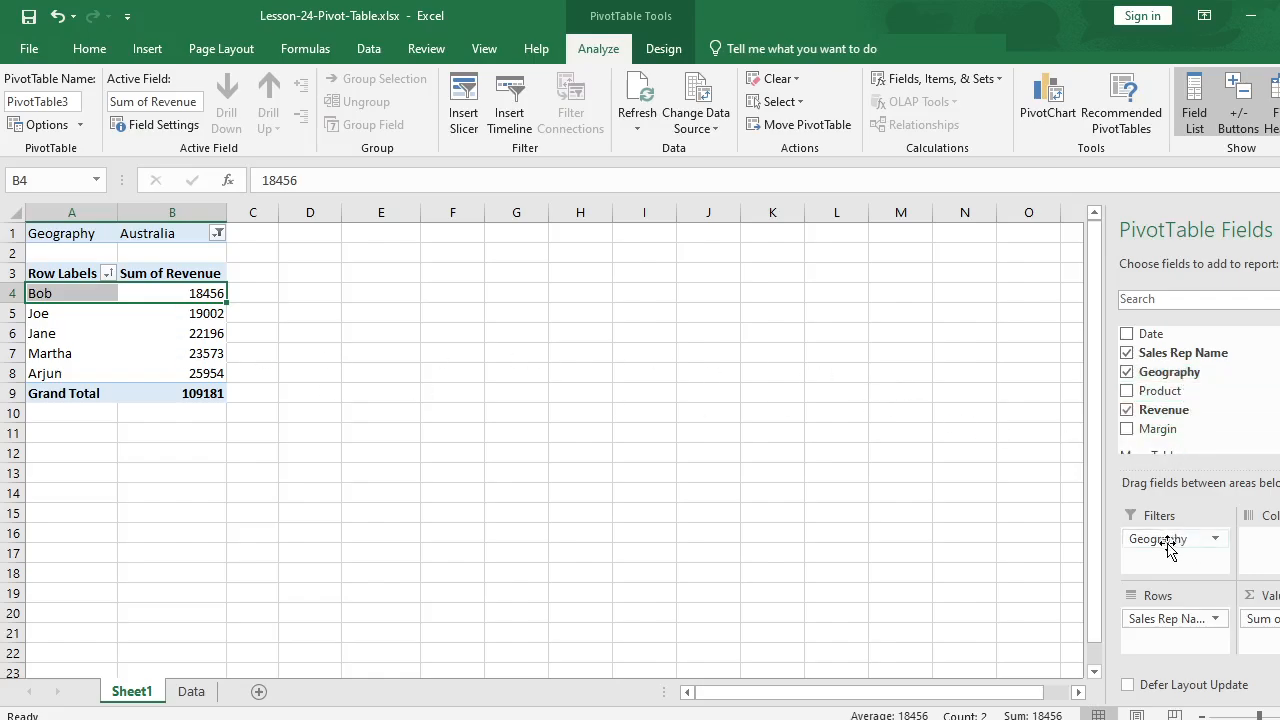
Move the Geography field from filters to columns to break down each sales rep's revenue by region
{"action": "left_click_drag", "start_coordinate": [1160, 543], "coordinate": [1262, 545]}
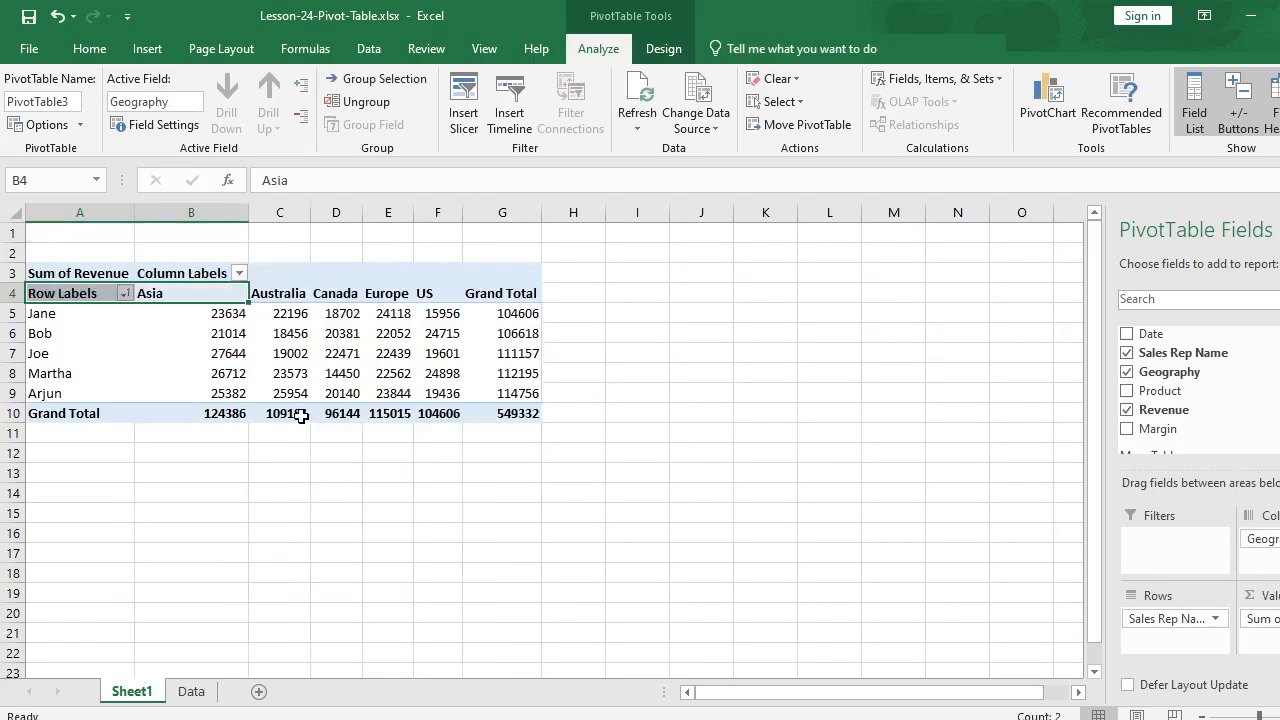
{"action": "left_click", "coordinate": [285, 453]}
{"action": "left_click_drag", "start_coordinate": [230, 313], "coordinate": [430, 397]}
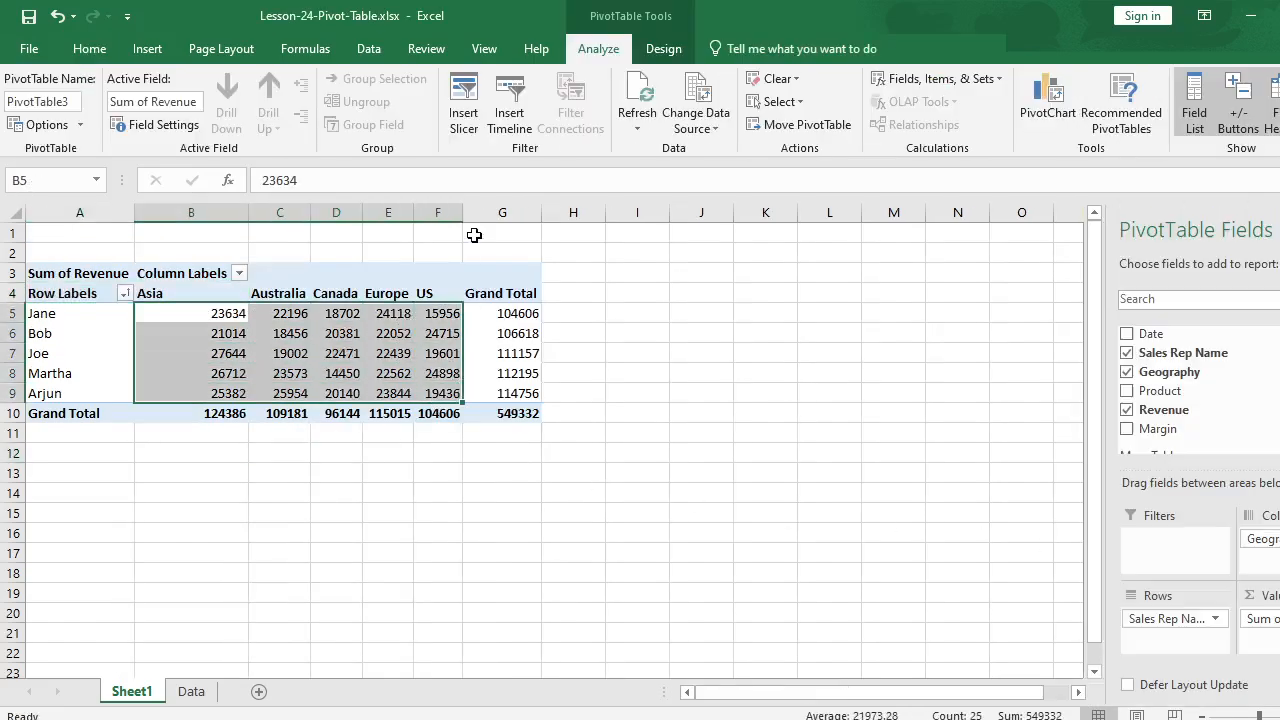
Widen the PivotTable's US, Europe and Canada columns so the regional revenue figures are spaced further apart
{"action": "left_click_drag", "start_coordinate": [464, 212], "coordinate": [527, 212]}
{"action": "left_click_drag", "start_coordinate": [414, 212], "coordinate": [446, 212]}
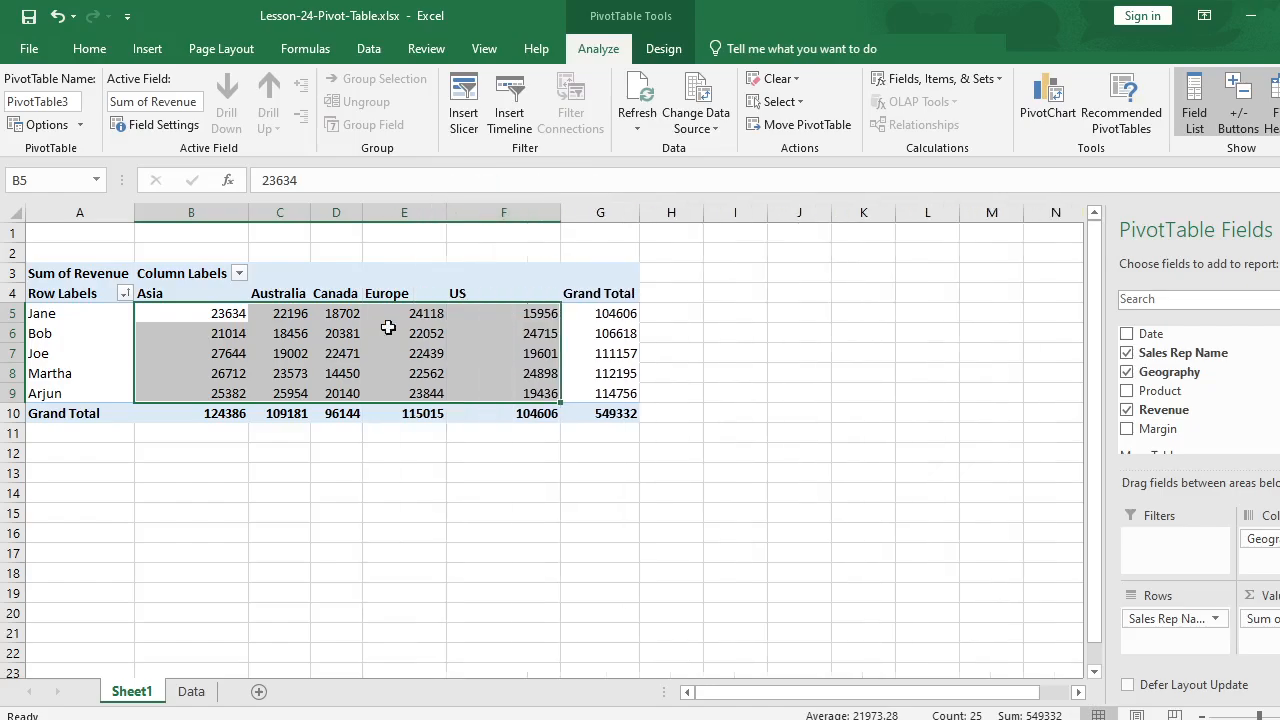
{"action": "left_click_drag", "start_coordinate": [180, 313], "coordinate": [182, 398]}
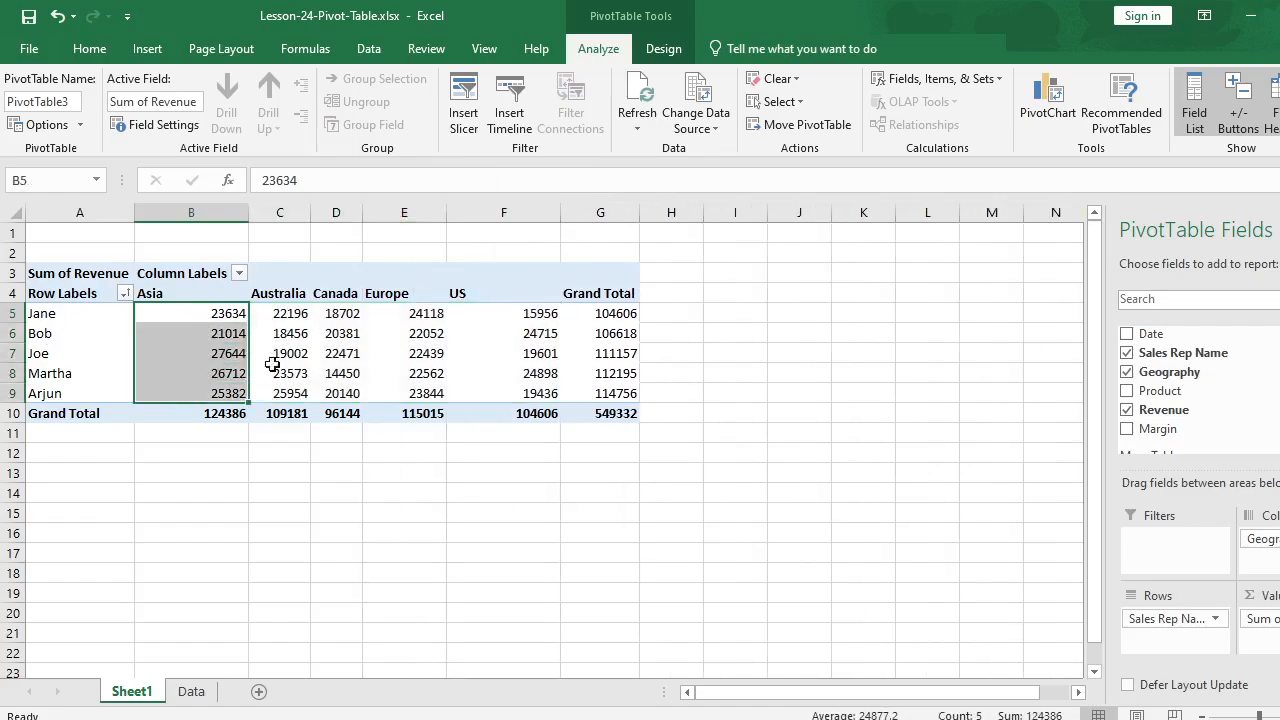
{"action": "left_click_drag", "start_coordinate": [292, 314], "coordinate": [280, 395]}
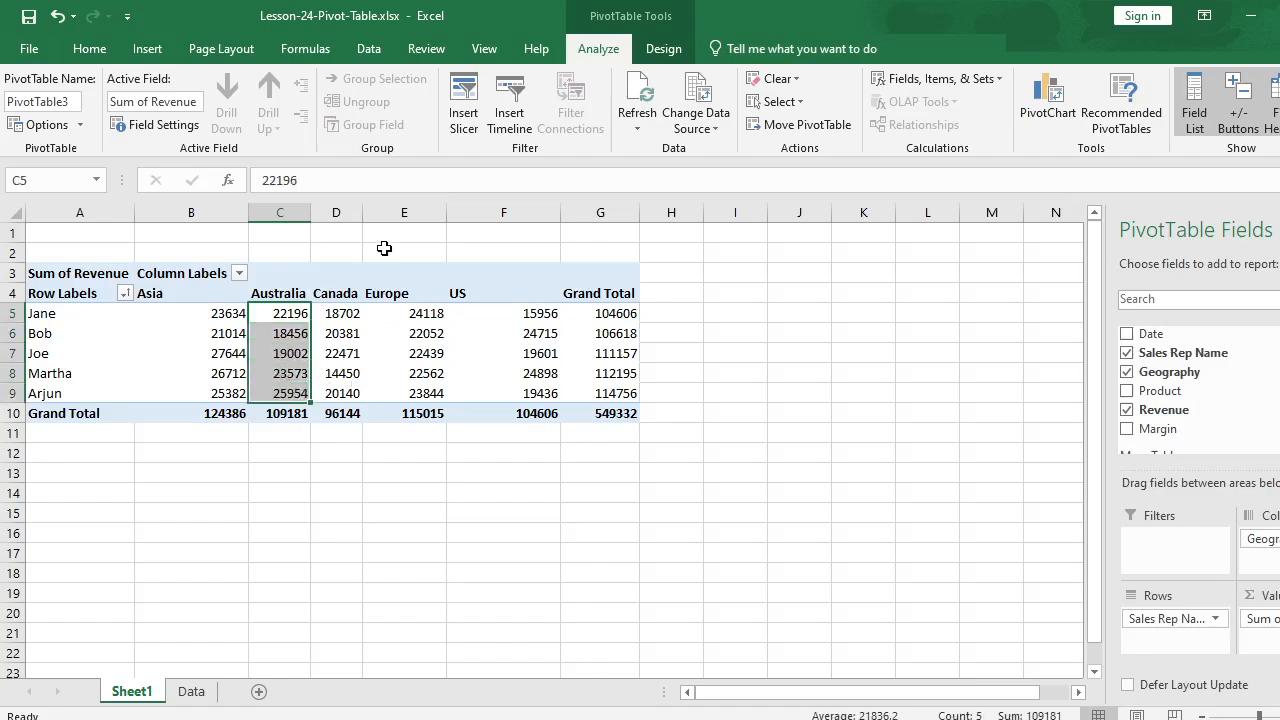
{"action": "left_click_drag", "start_coordinate": [362, 212], "coordinate": [402, 212]}
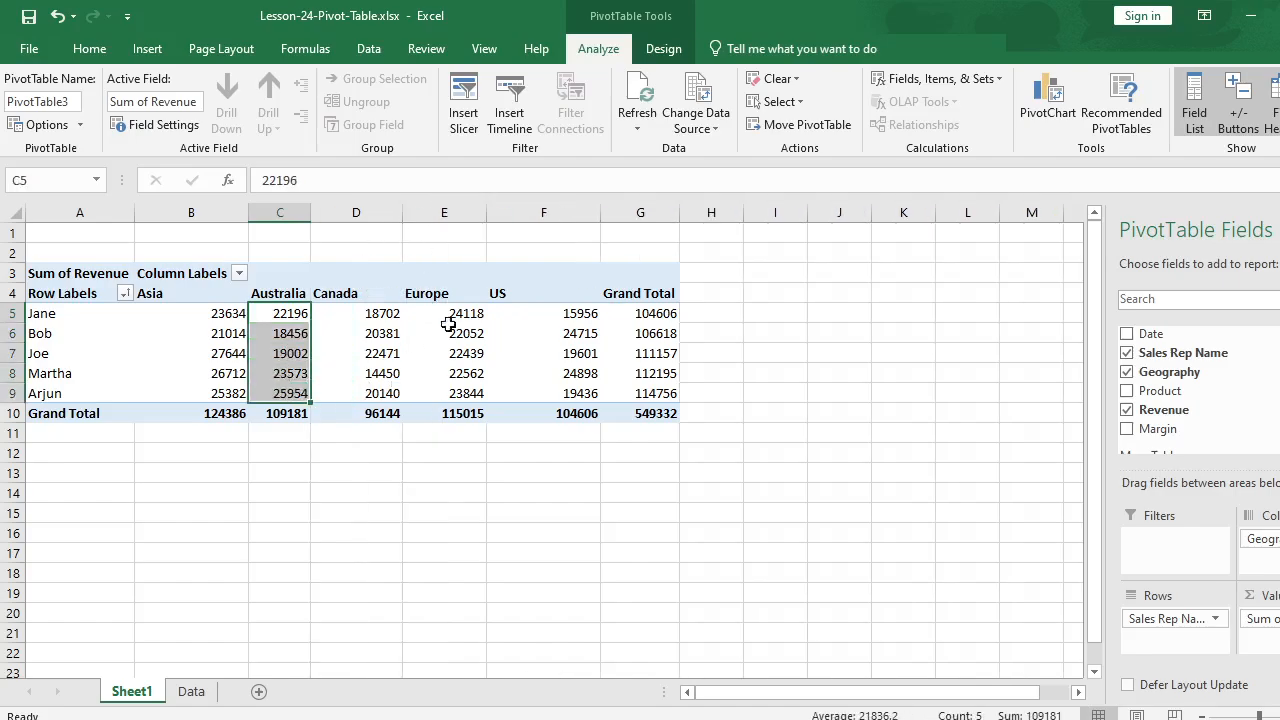
{"action": "left_click", "coordinate": [284, 437]}
{"action": "left_click", "coordinate": [126, 354]}
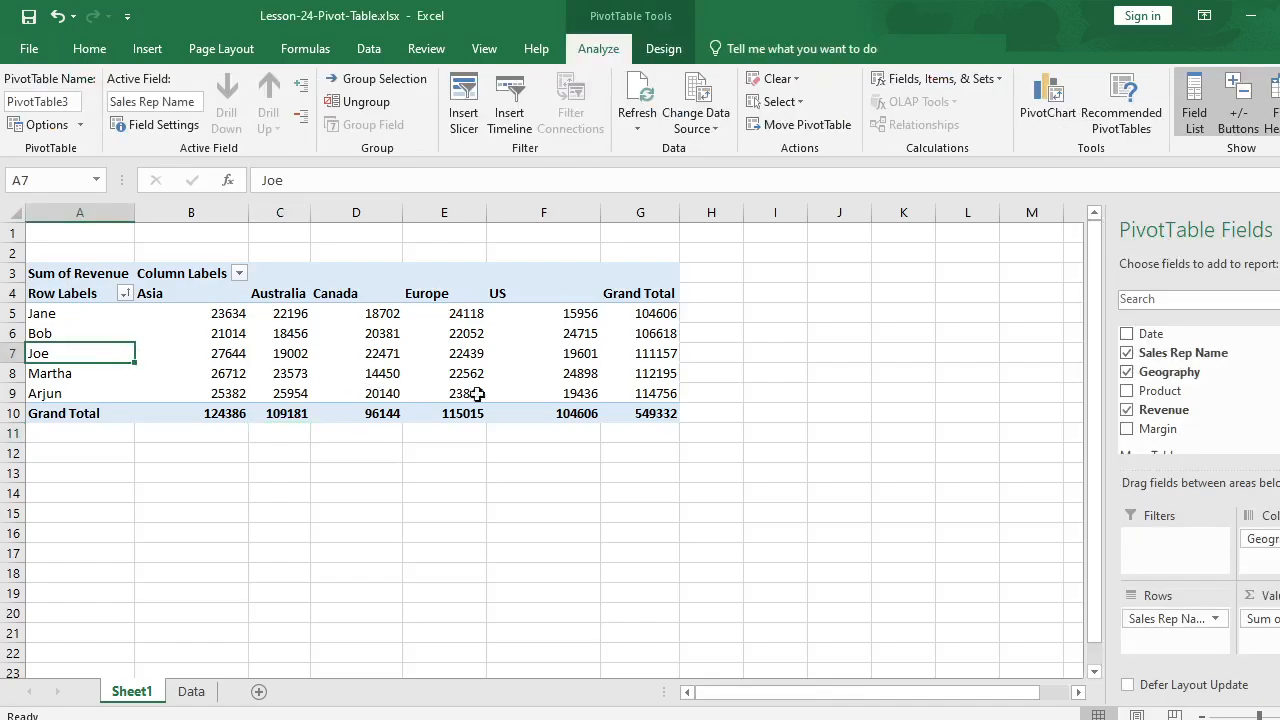
{"action": "left_click_drag", "start_coordinate": [490, 214], "coordinate": [502, 214]}
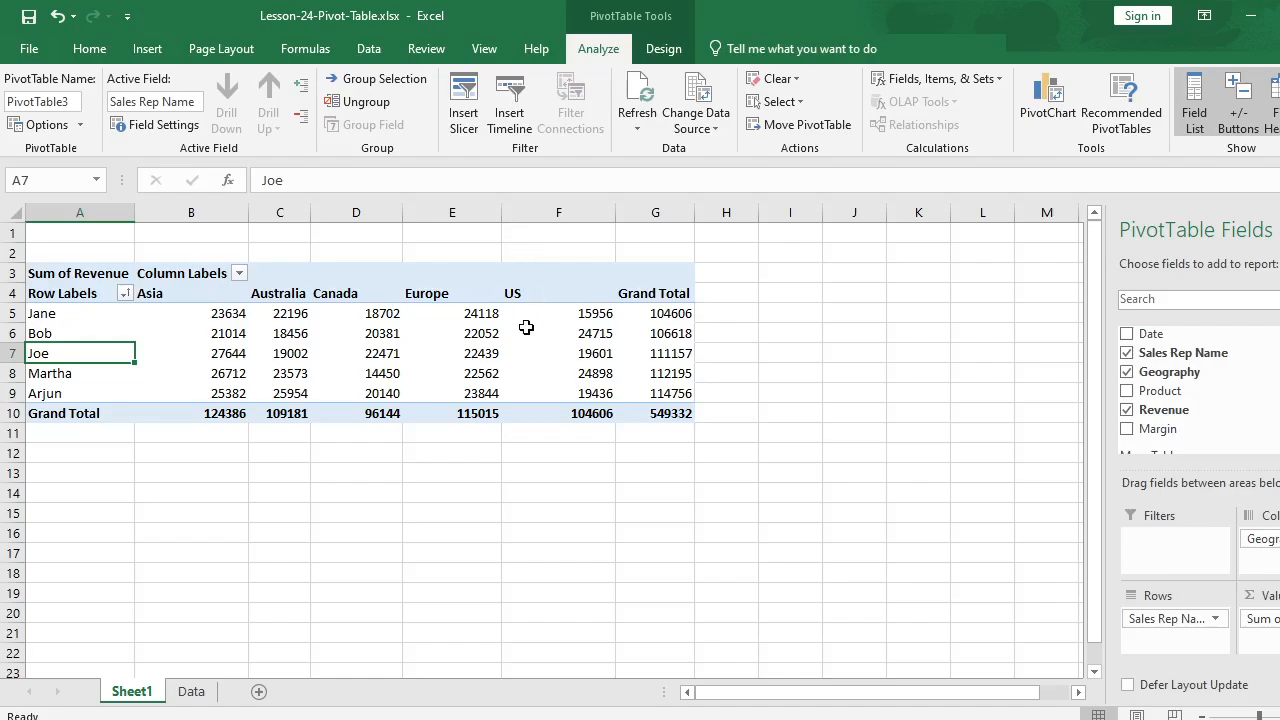
Switch to the Data sheet and examine the column headers of the source sales table
{"action": "left_click", "coordinate": [190, 691]}
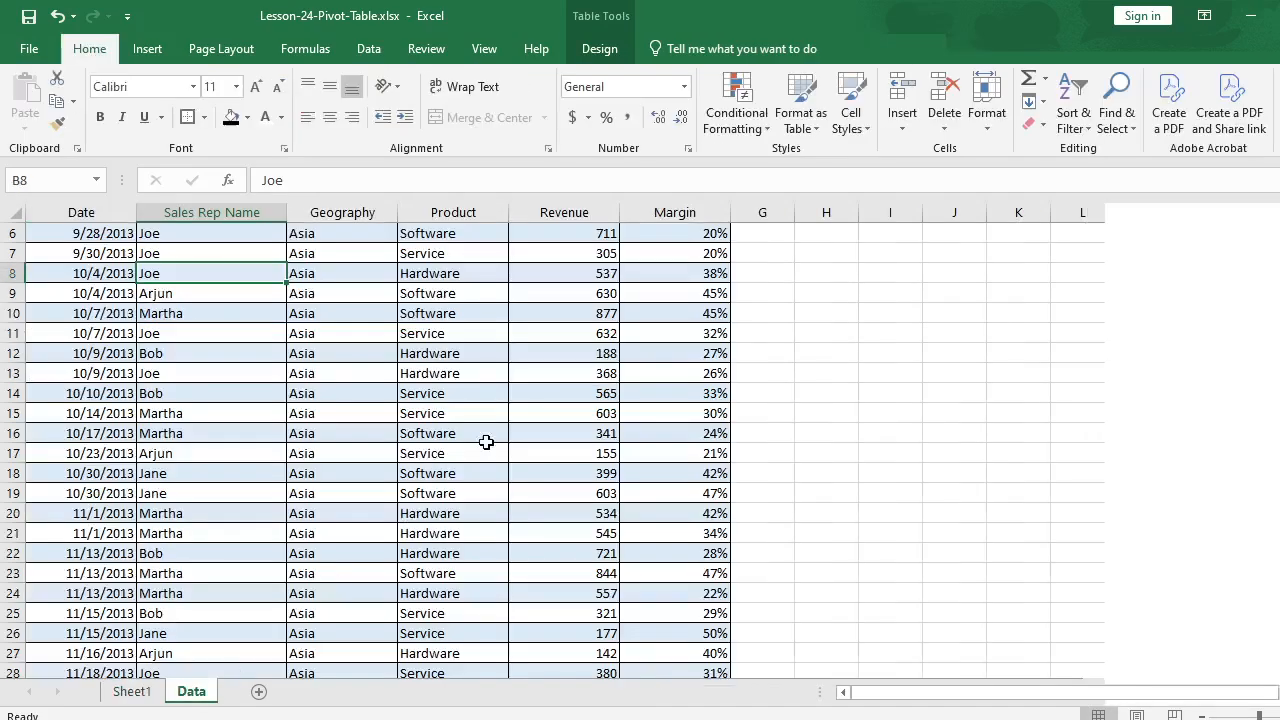
{"action": "scroll", "coordinate": [490, 420], "scroll_direction": "up", "scroll_amount": 2}
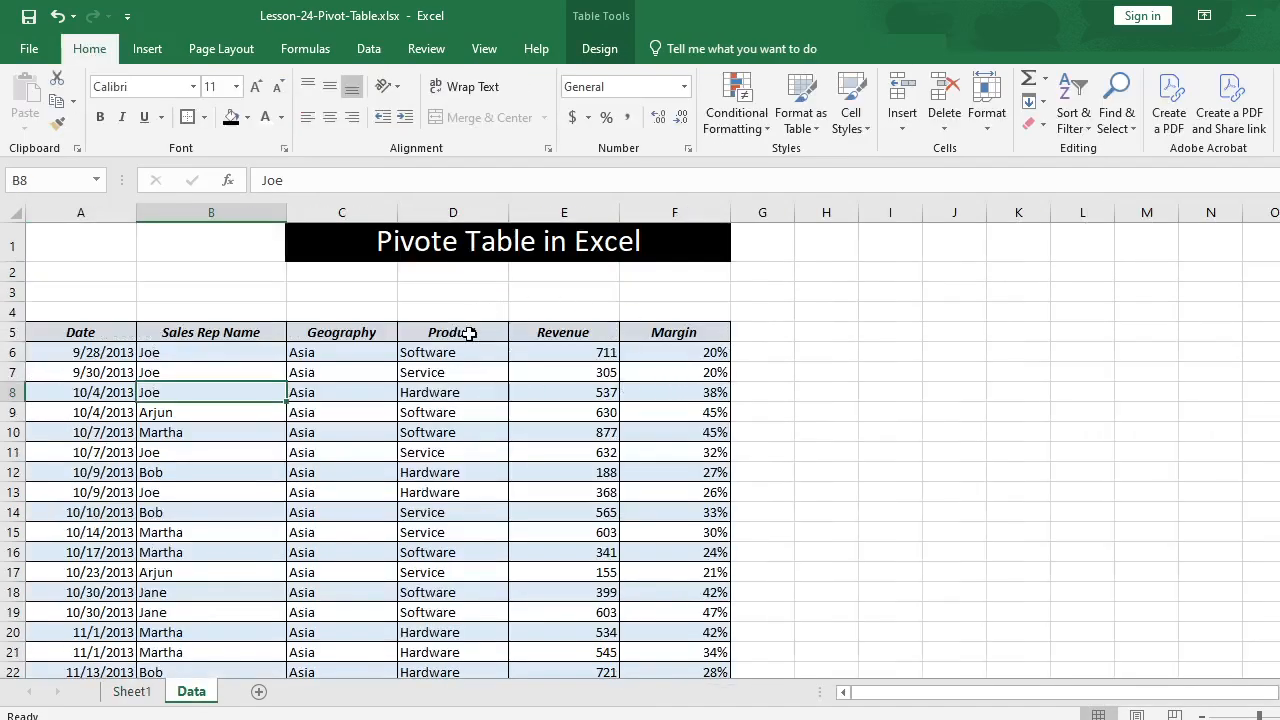